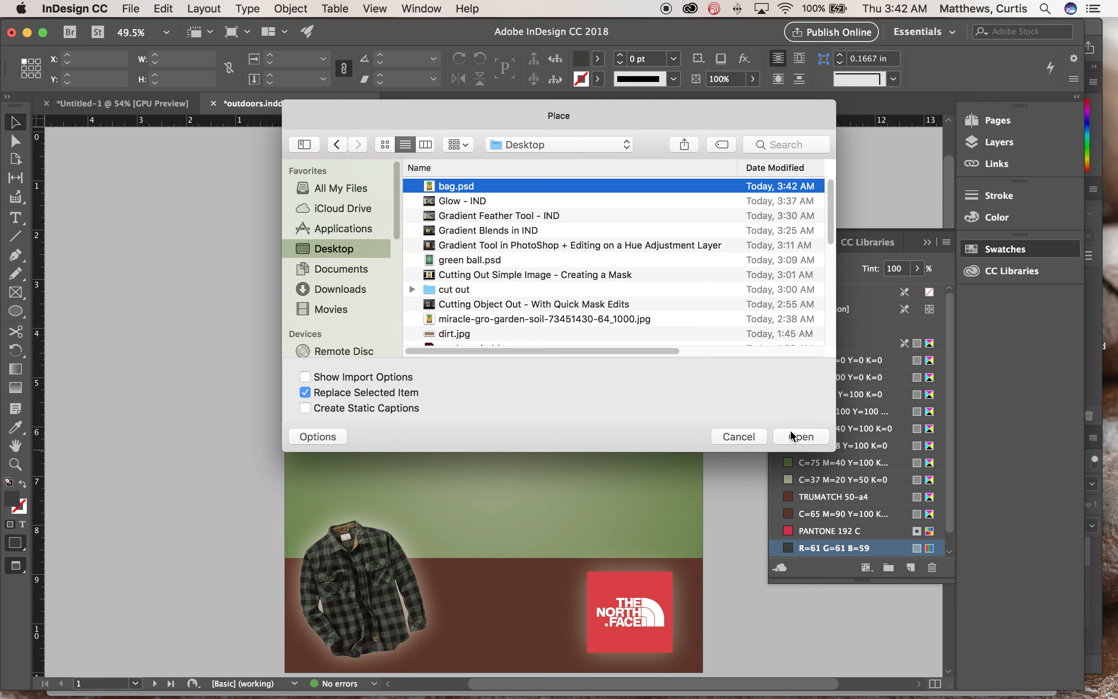
# Place bag.psd in the layout at 4.5 in square and move it onto the lower part of the page.
pyautogui.moveTo(233, 247); pyautogui.dragTo(411, 463)
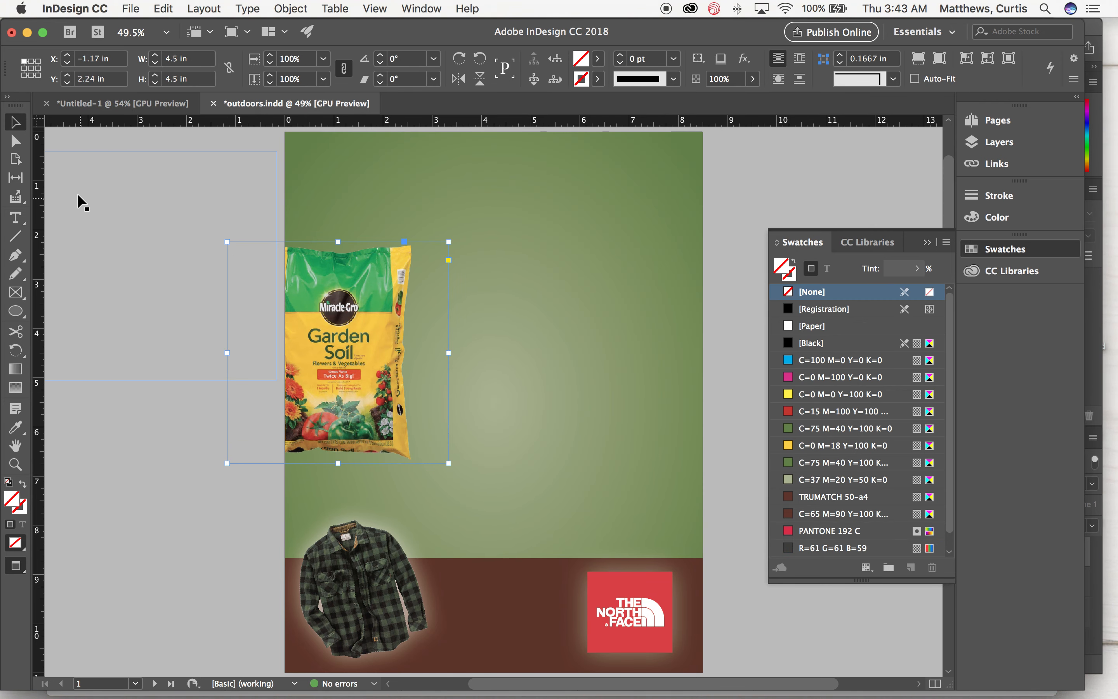
pyautogui.click(305, 370)
pyautogui.moveTo(305, 369); pyautogui.dragTo(510, 514)
# Delete the North Face logo from the brown band.
pyautogui.click(636, 638)
pyautogui.press('Delete')
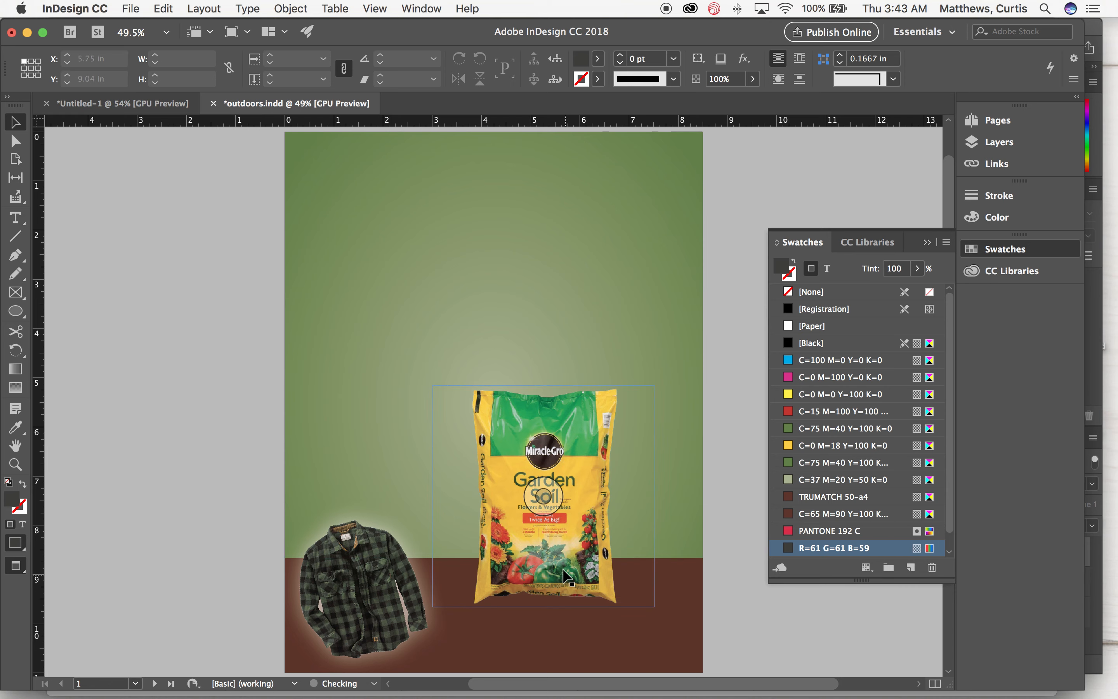
# Scale the soil bag down to about 3.17 in square and position it over the green background at about X 4.39 in, Y 3.66 in.
pyautogui.moveTo(555, 572); pyautogui.dragTo(587, 604)
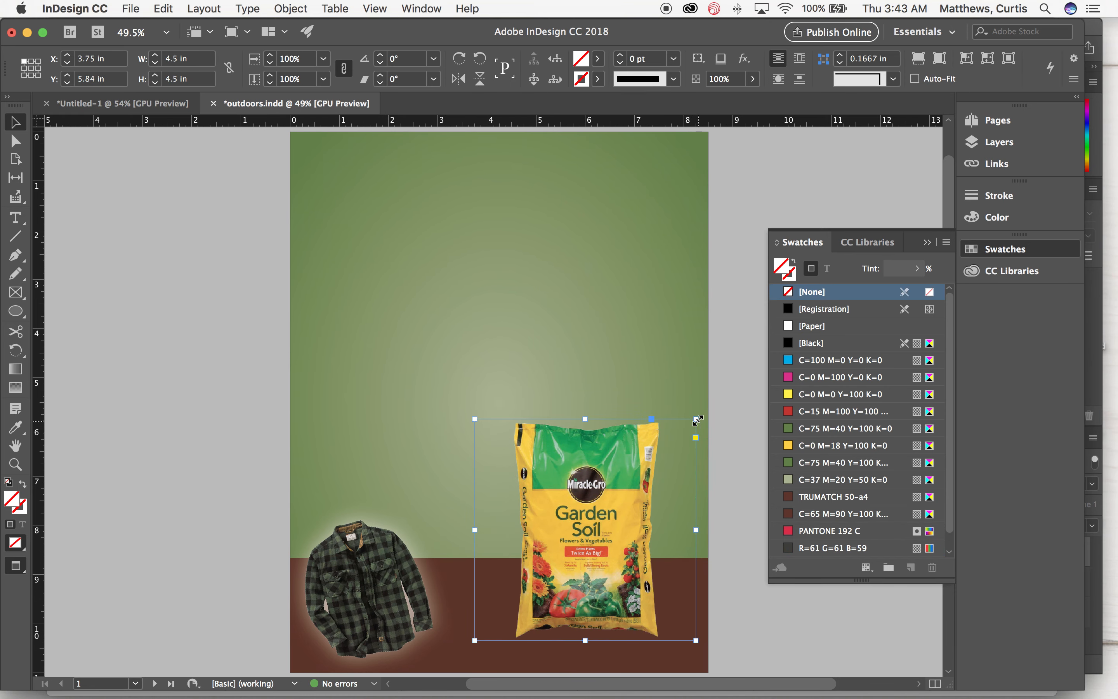
pyautogui.moveTo(698, 420); pyautogui.dragTo(631, 484)
pyautogui.moveTo(519, 517); pyautogui.dragTo(559, 342)
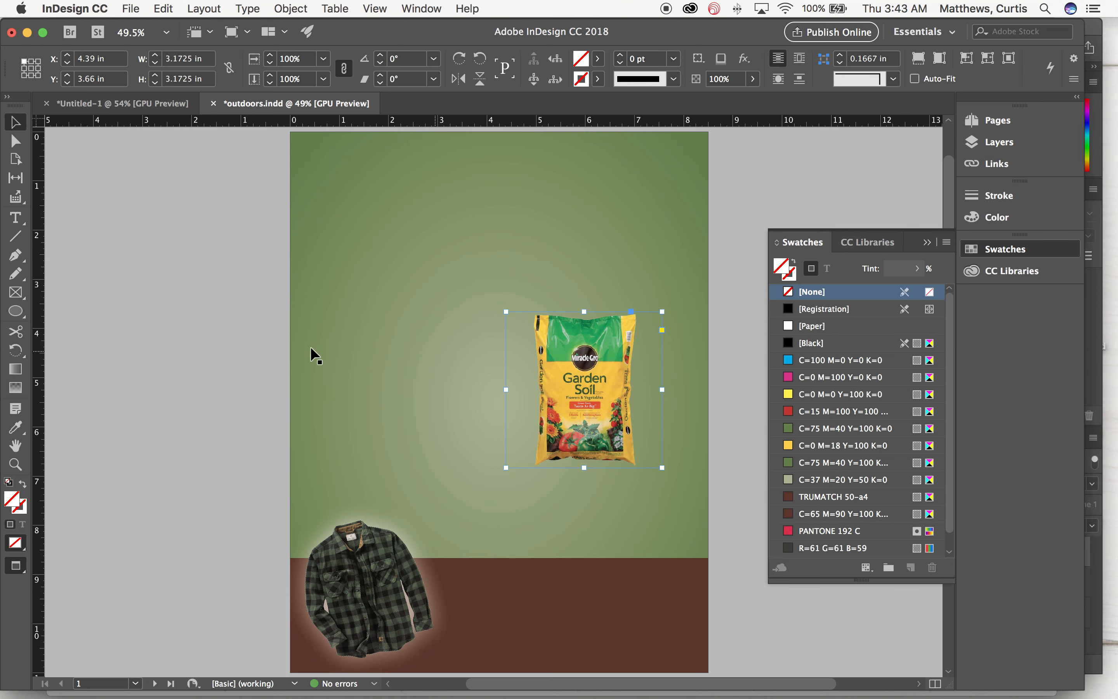
# Draw a flat ellipse about 3.59 in wide and 0.85 in high across the soil bag's base and fill it with [Black].
pyautogui.click(249, 290)
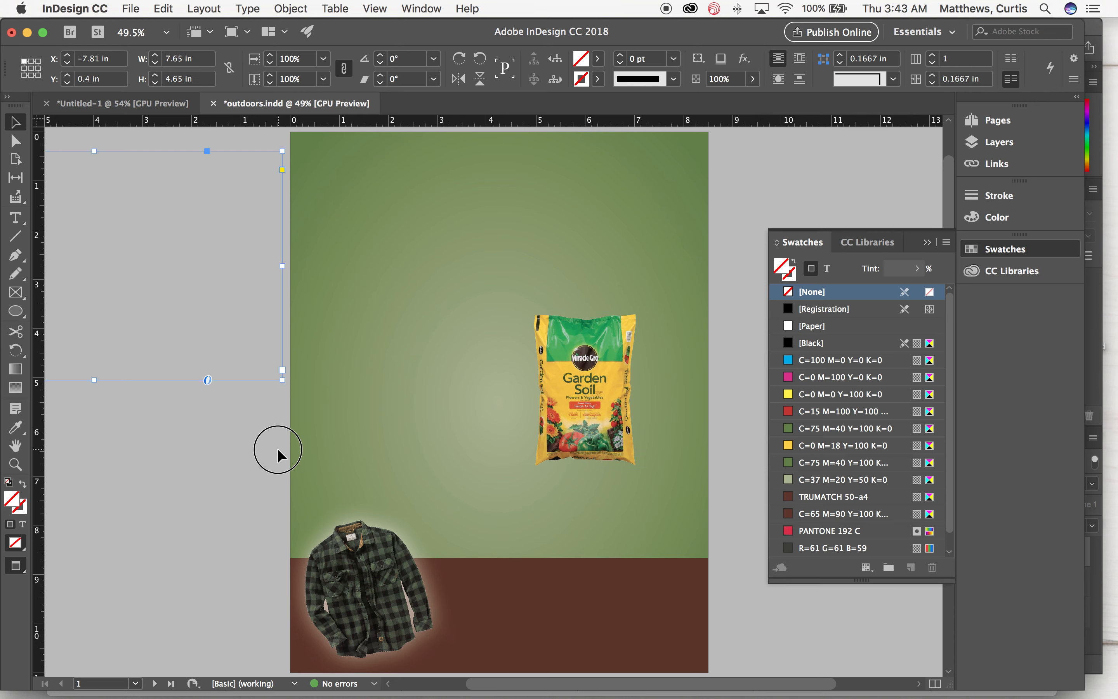
pyautogui.click(194, 449)
pyautogui.click(15, 312)
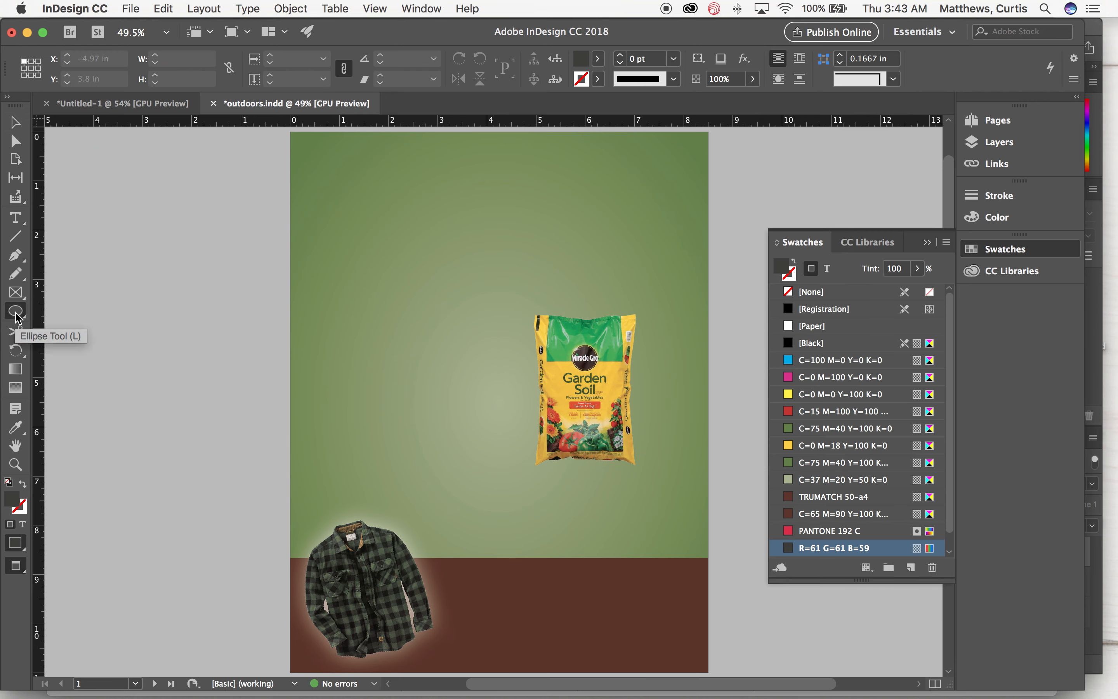
pyautogui.moveTo(17, 318); pyautogui.dragTo(68, 333)
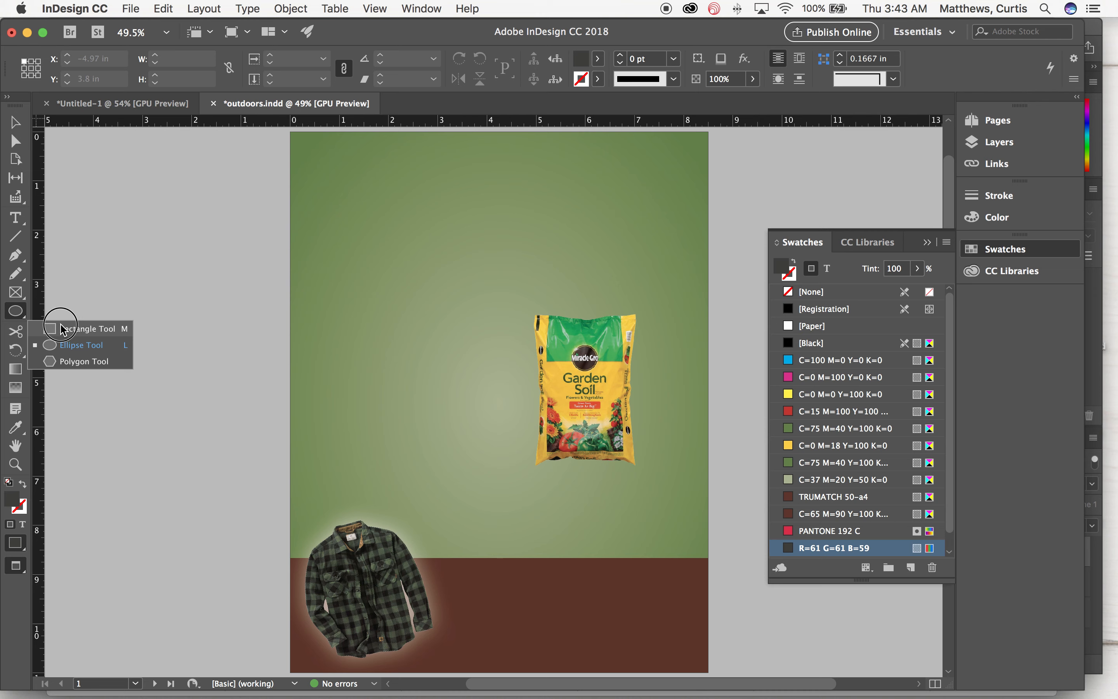
pyautogui.click(81, 345)
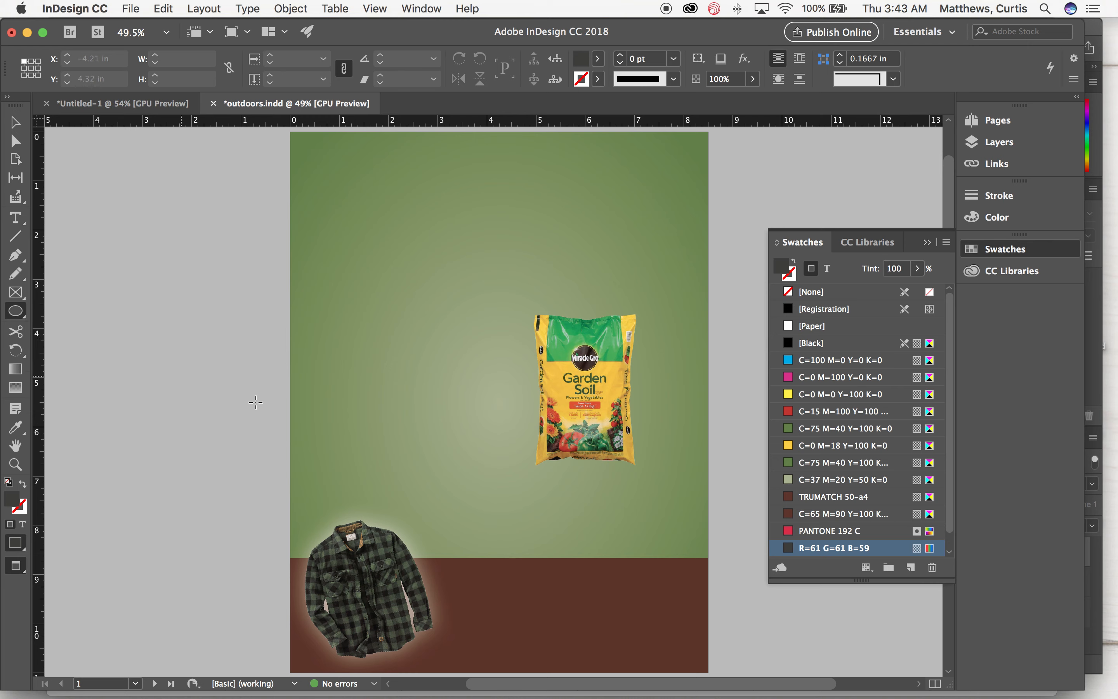
pyautogui.moveTo(501, 441); pyautogui.dragTo(675, 482)
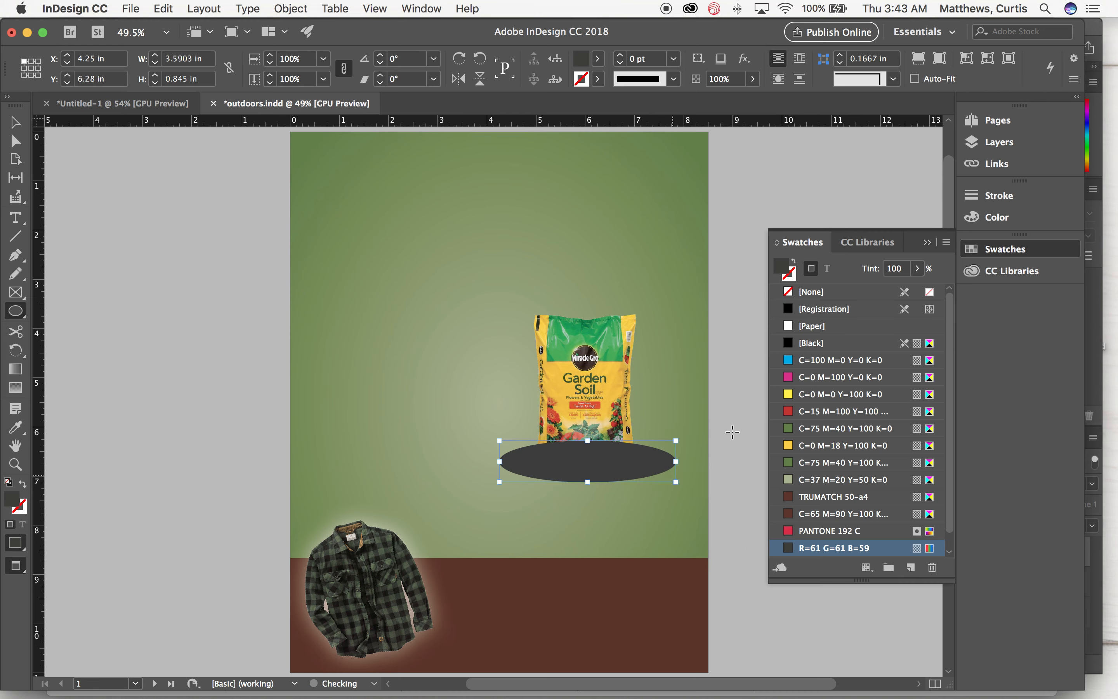
pyautogui.click(792, 344)
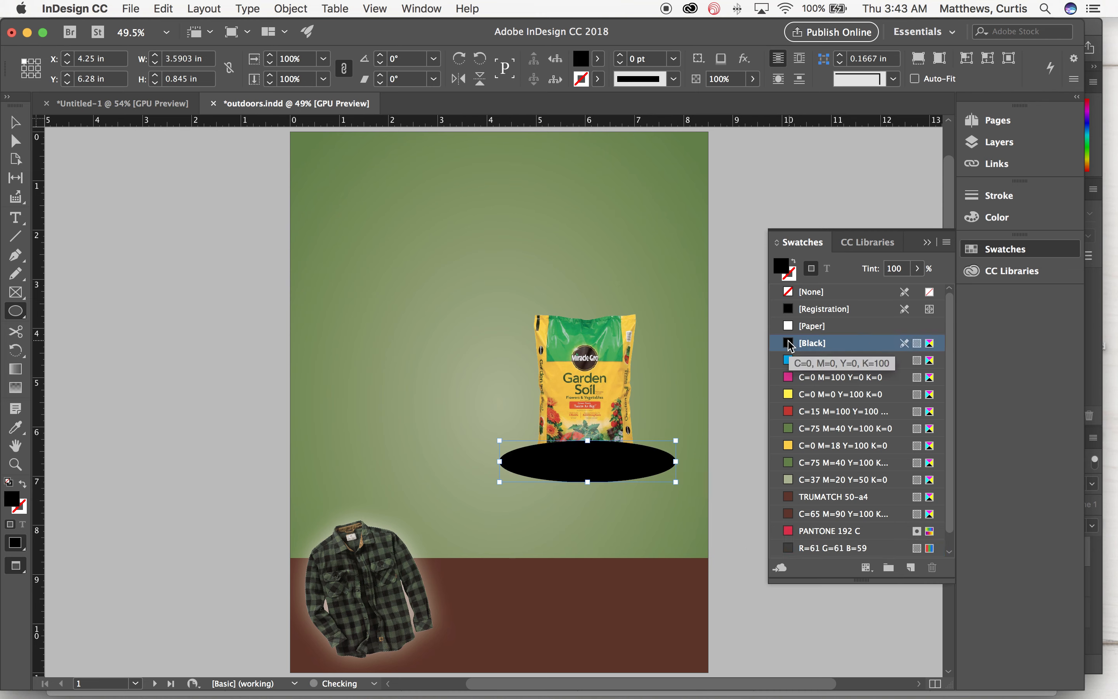
# Bring the soil bag in front of the black ellipse and center the ellipse under the bag at about X 4.18 in, Y 6.41 in.
pyautogui.click(15, 123)
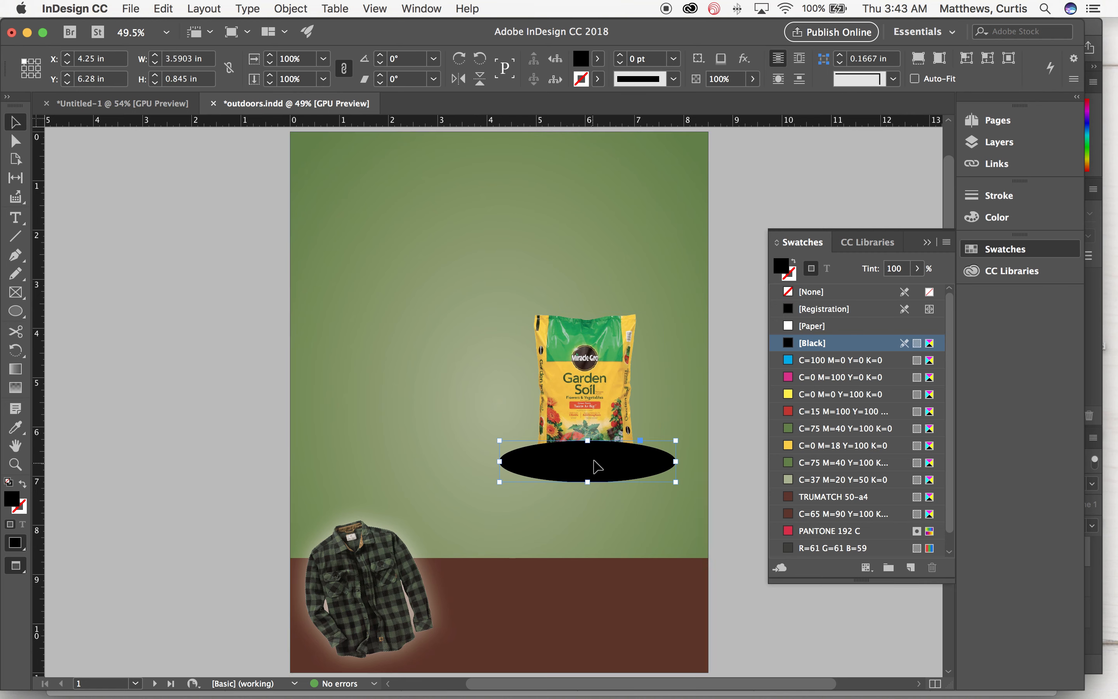
pyautogui.click(599, 334)
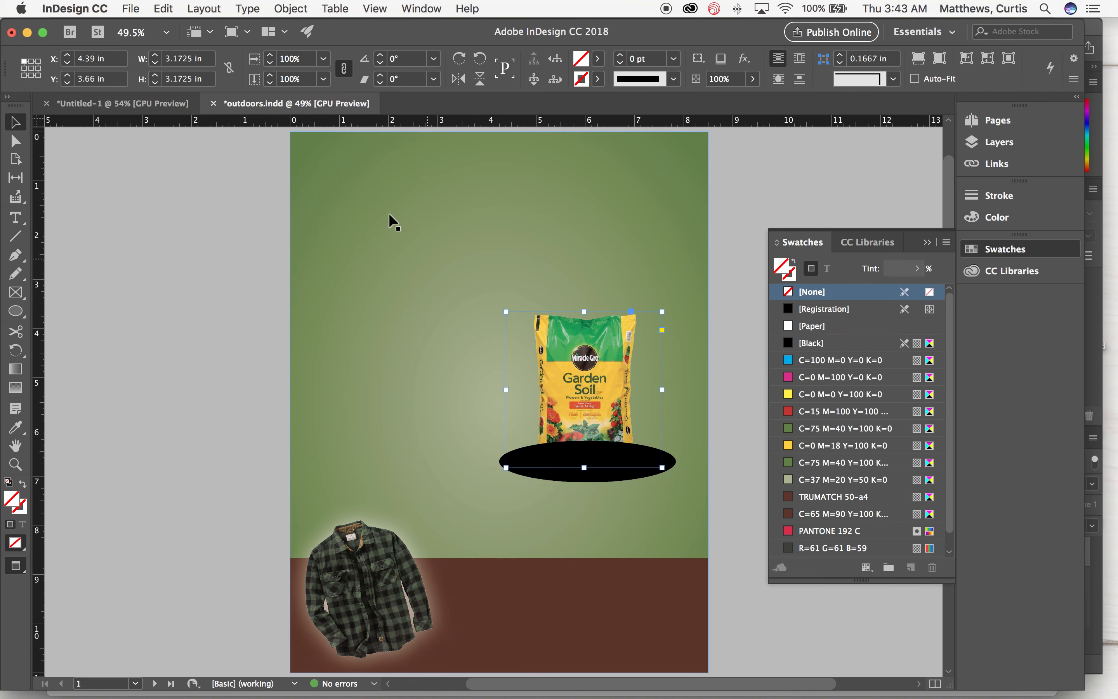
pyautogui.click(291, 8)
pyautogui.moveTo(352, 58)
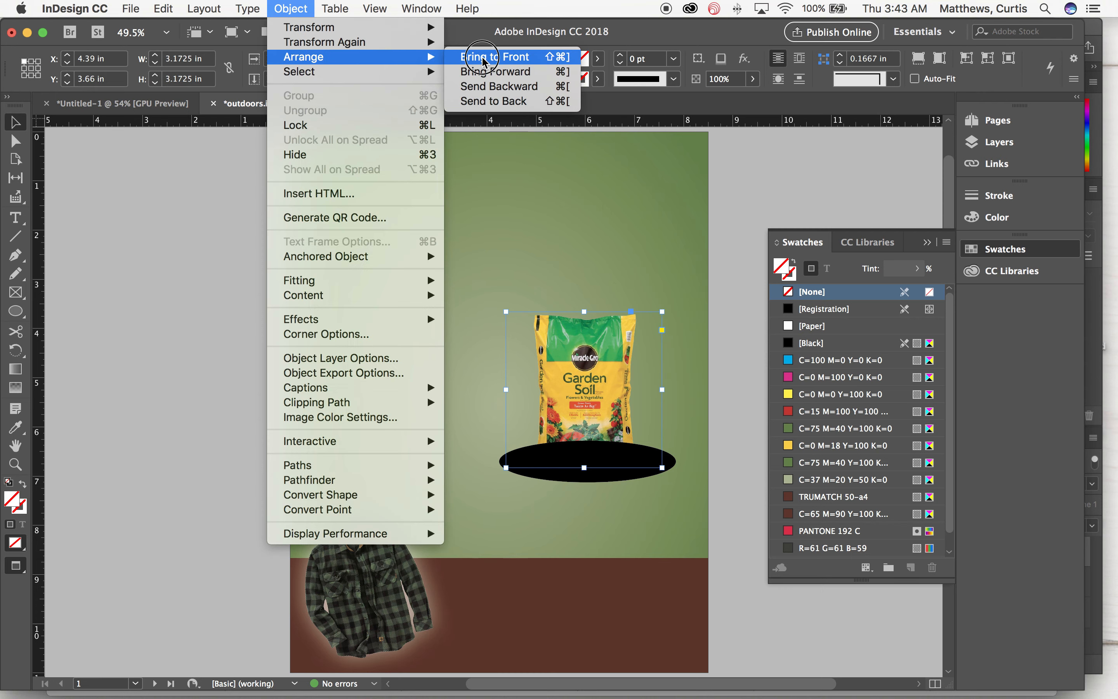
pyautogui.click(494, 56)
pyautogui.moveTo(827, 548); pyautogui.dragTo(666, 473)
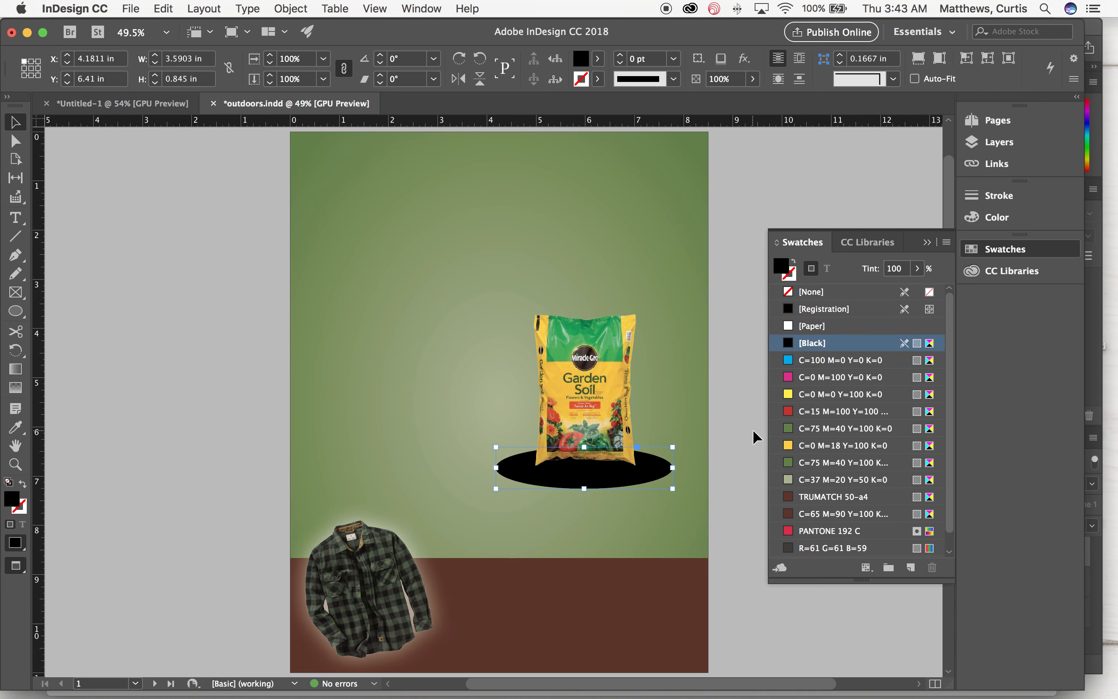
pyautogui.click(553, 381)
pyautogui.click(291, 8)
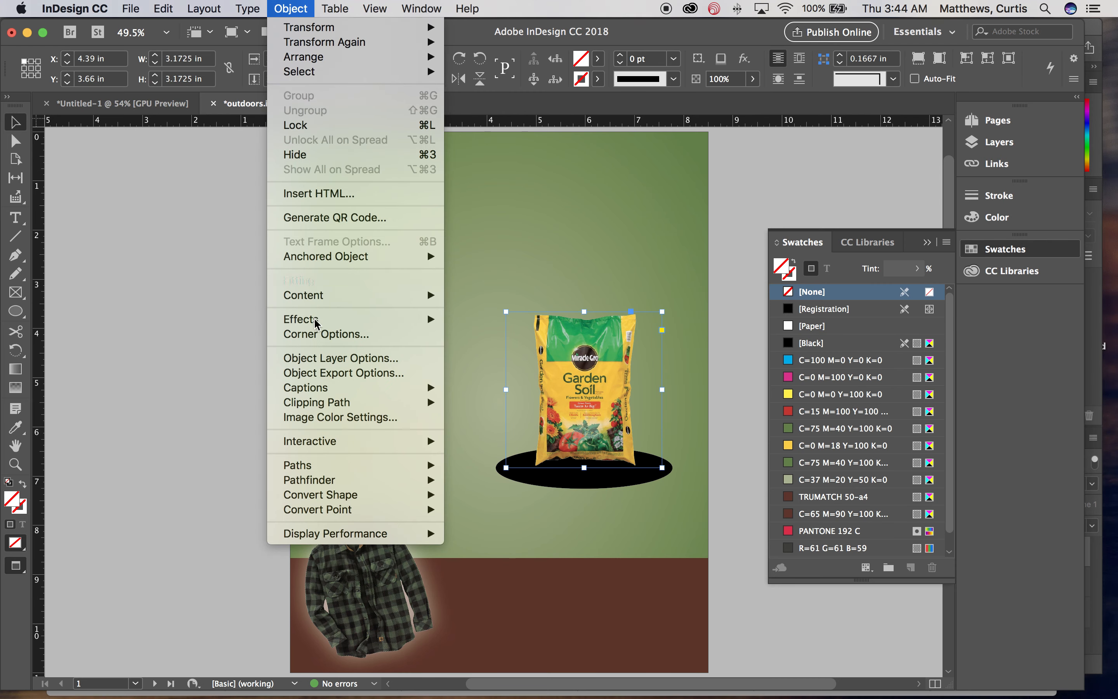
pyautogui.moveTo(323, 319)
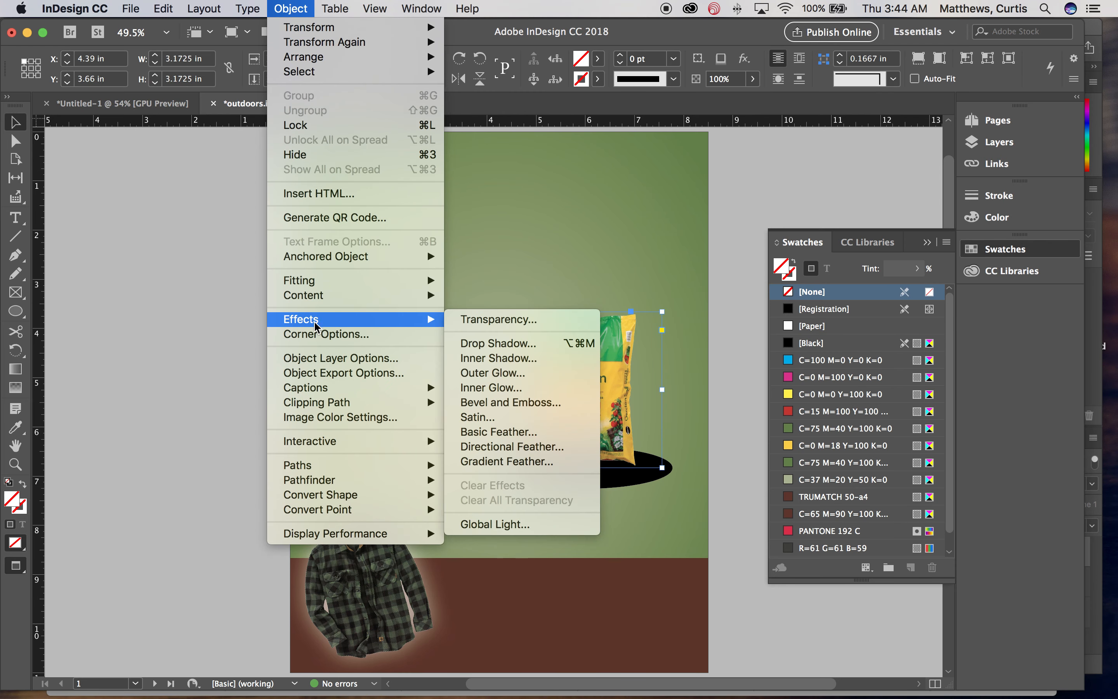
pyautogui.click(508, 350)
pyautogui.moveTo(709, 116); pyautogui.dragTo(843, 297)
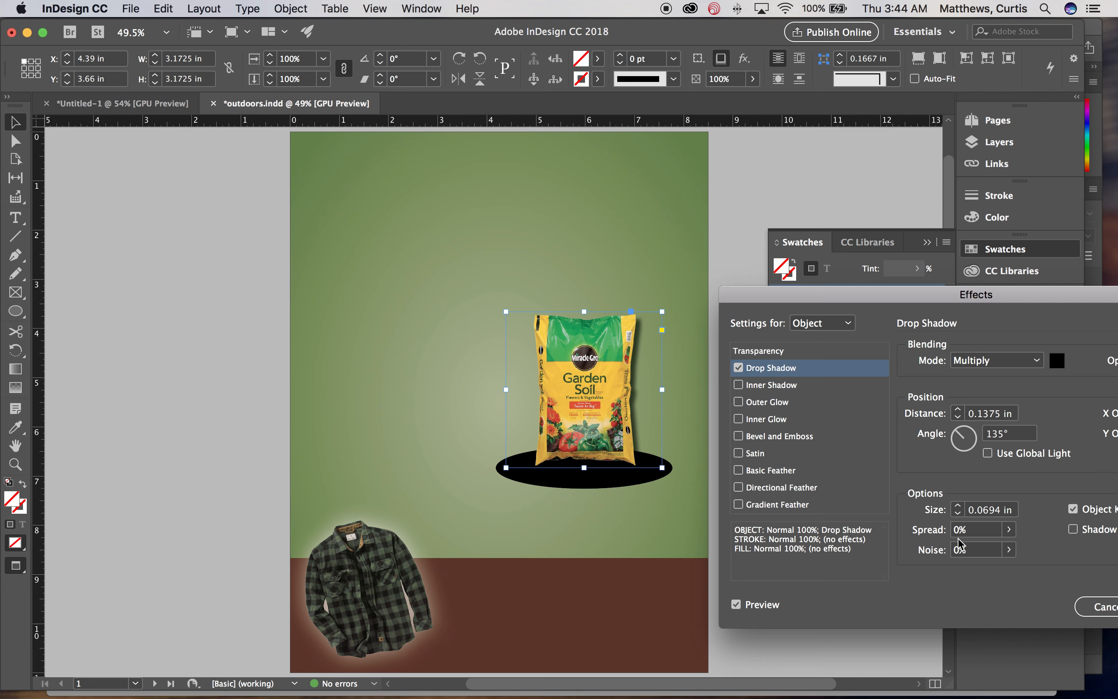
pyautogui.click(1082, 608)
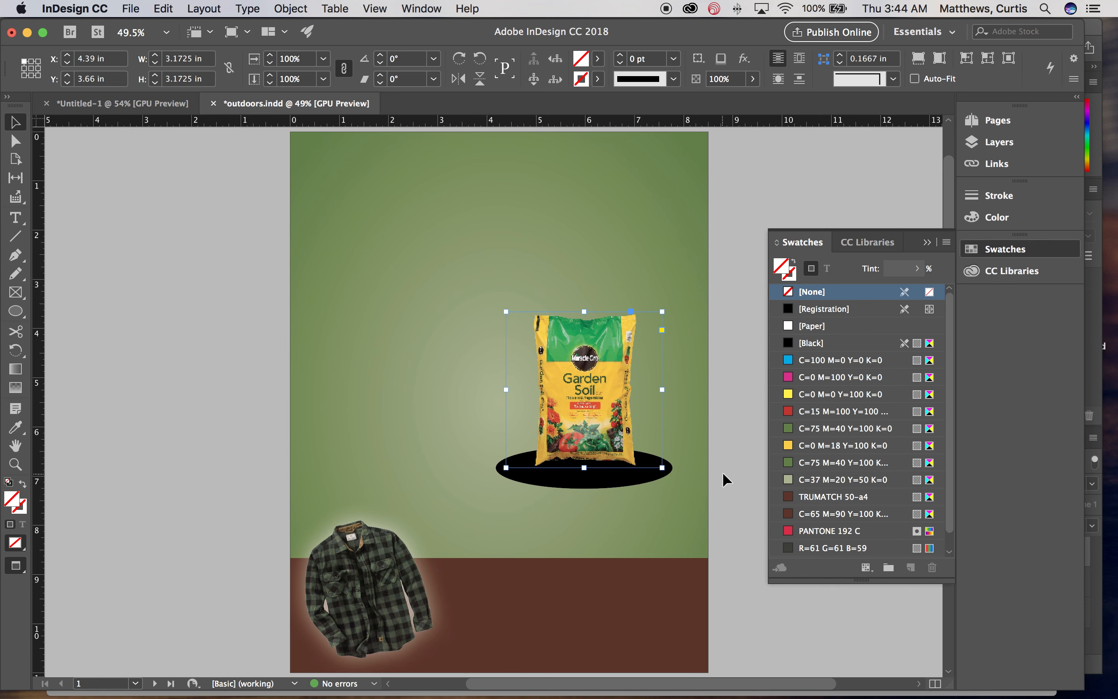
pyautogui.click(723, 472)
# Apply a Basic Feather effect to the black ellipse with a feather width of 0.25 in.
pyautogui.click(589, 488)
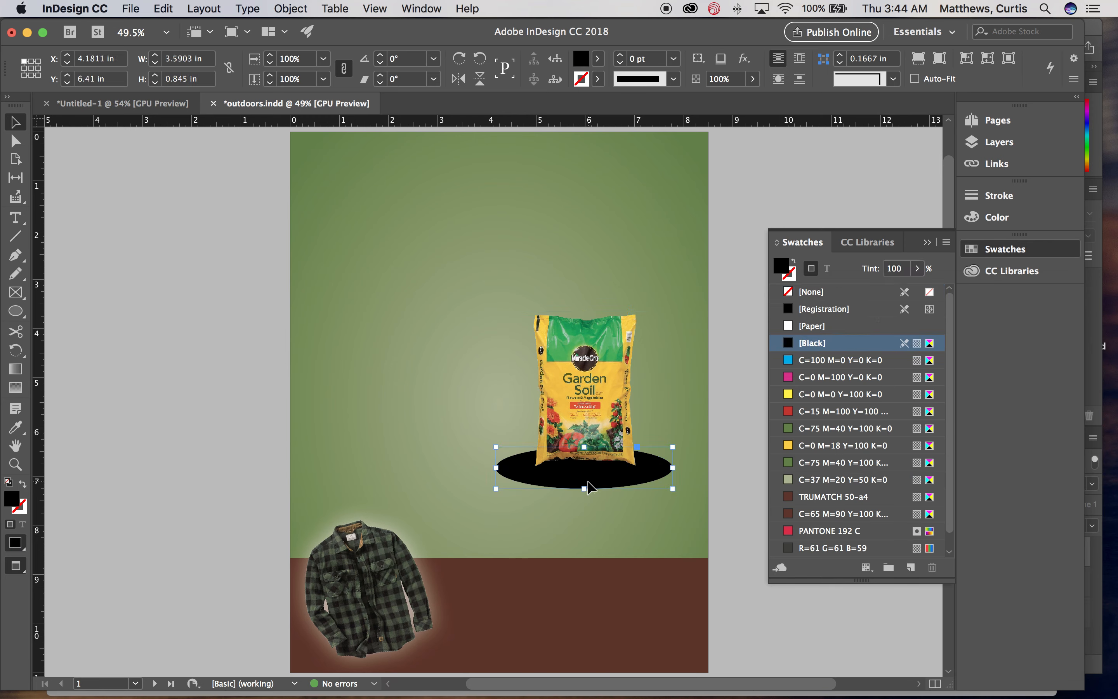
pyautogui.click(281, 11)
pyautogui.moveTo(286, 323)
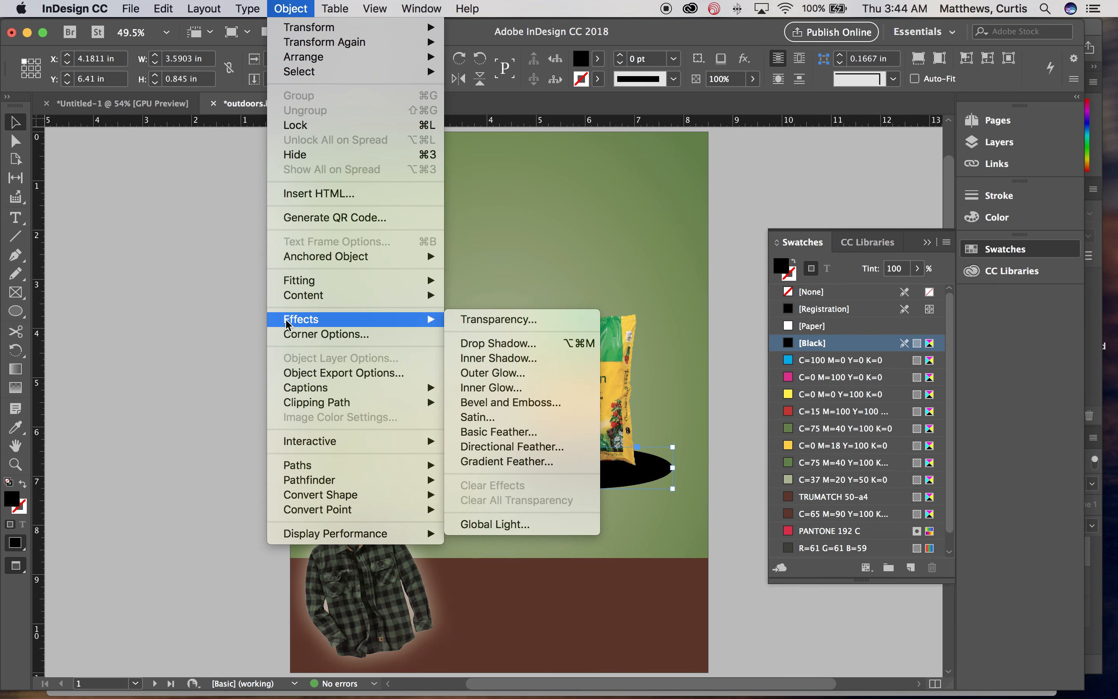
pyautogui.click(509, 433)
pyautogui.moveTo(843, 301); pyautogui.dragTo(116, 161)
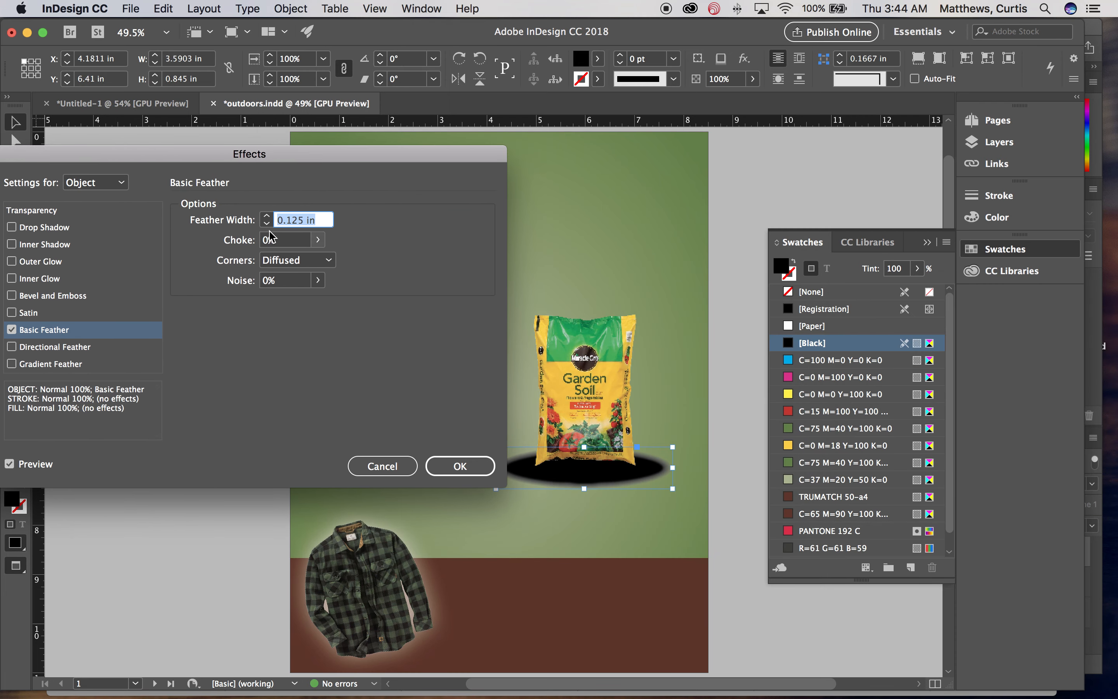
pyautogui.click(266, 216)
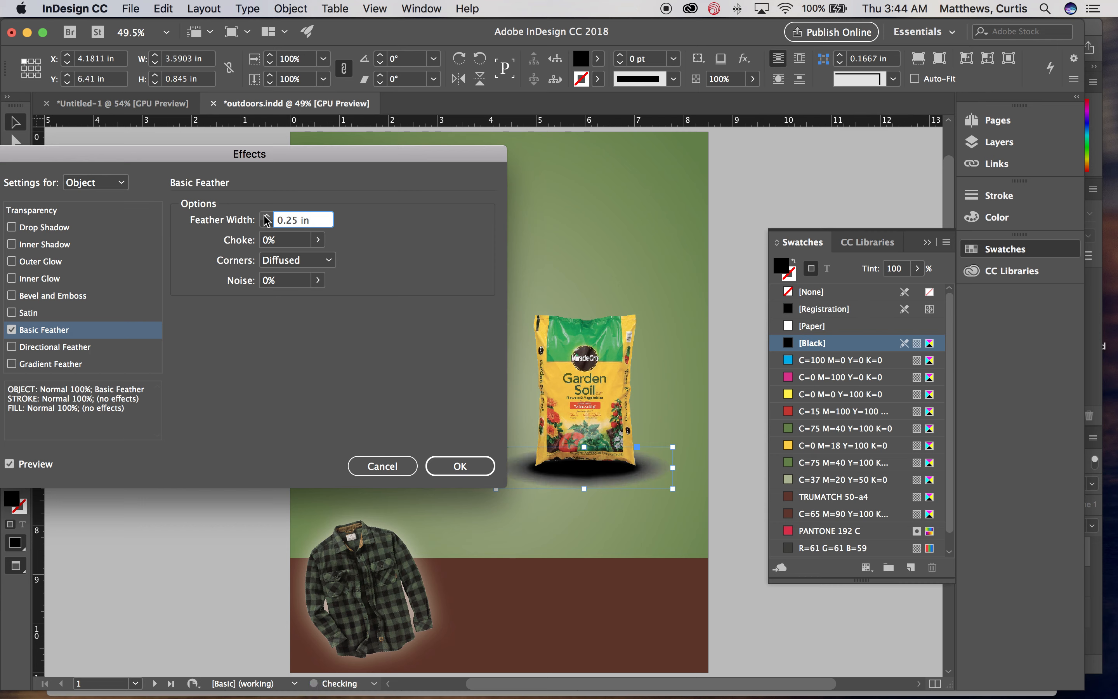
pyautogui.click(266, 216)
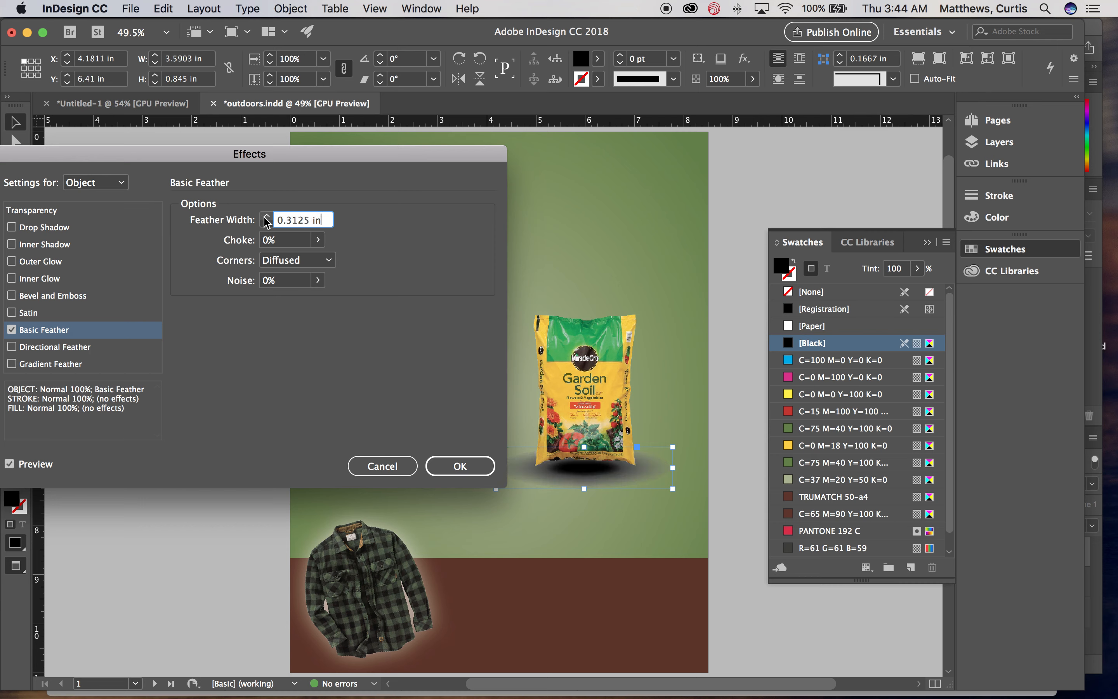
pyautogui.click(267, 225)
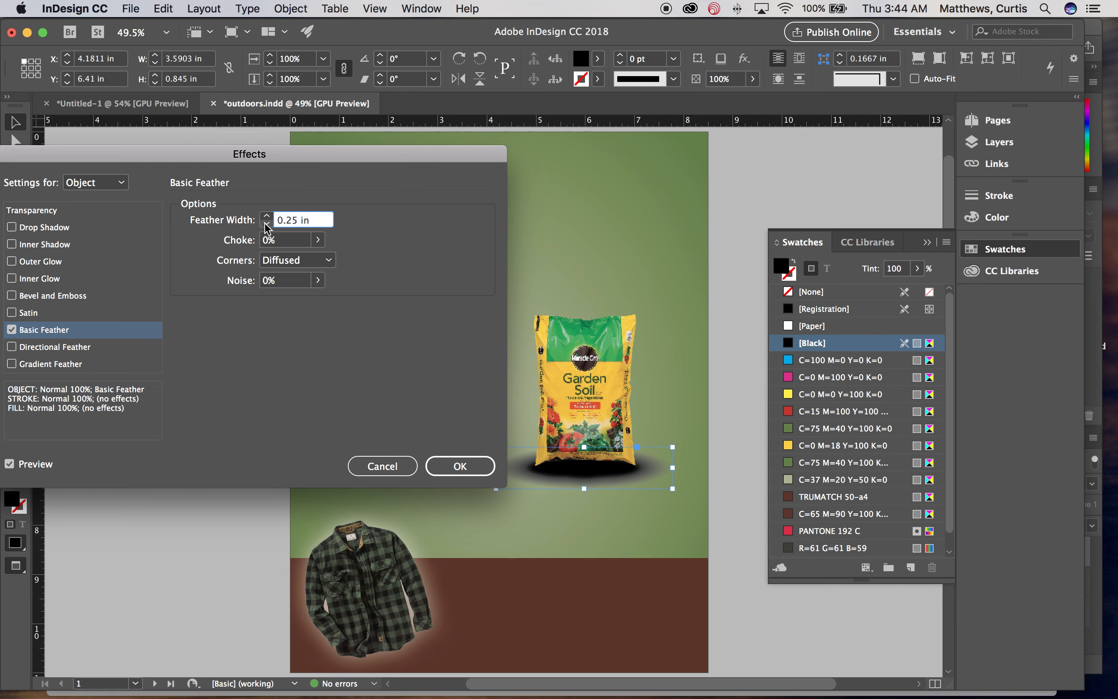
pyautogui.click(448, 468)
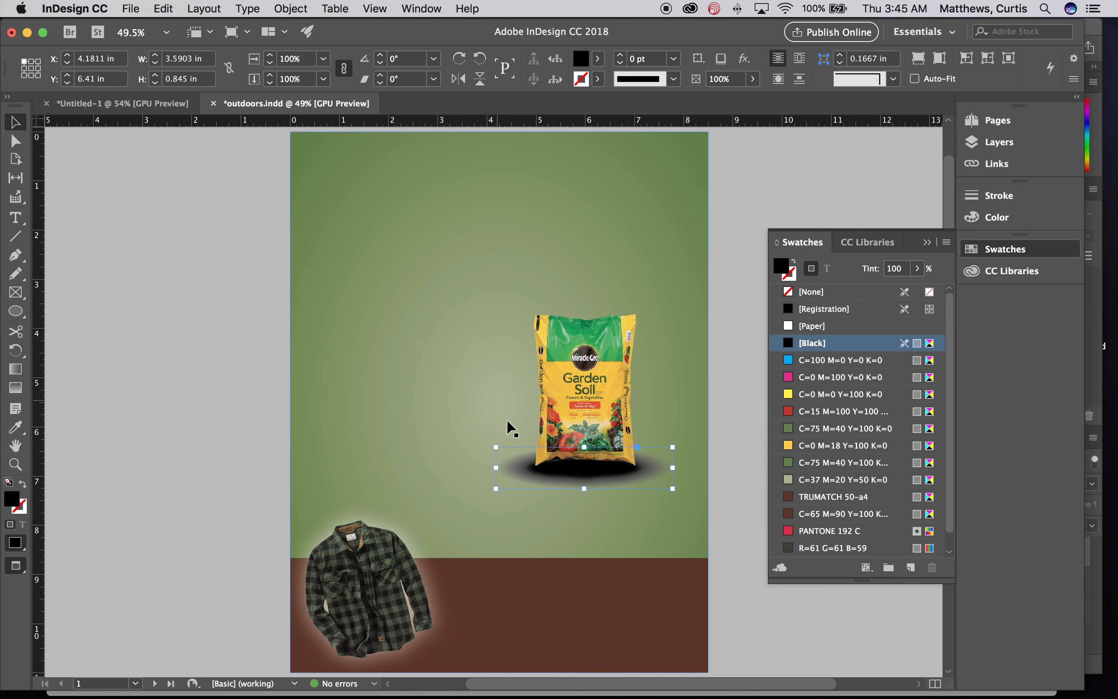
# Set the feathered ellipse's transparency to Multiply blending with 39% opacity.
pyautogui.click(290, 9)
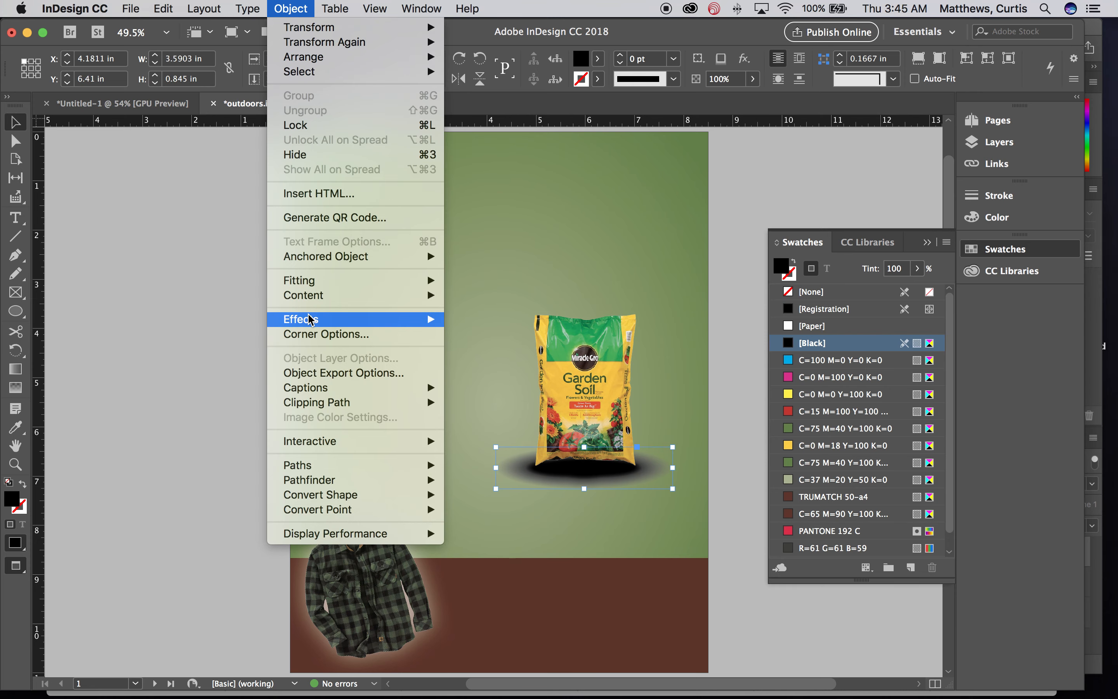
pyautogui.moveTo(312, 320)
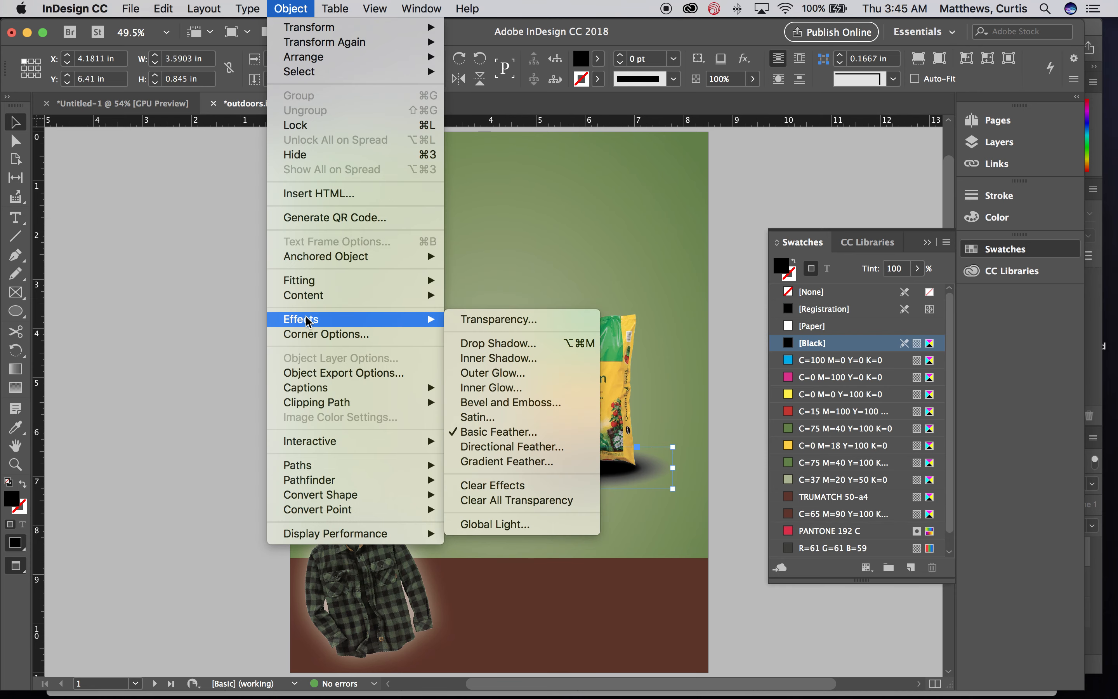
pyautogui.click(515, 323)
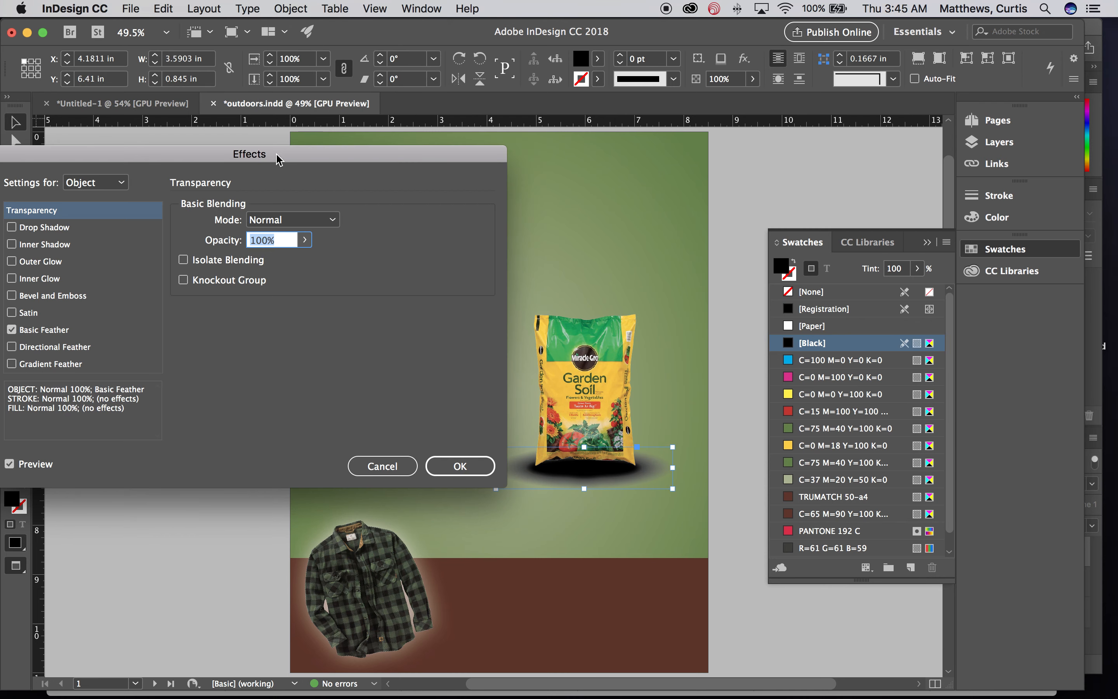
pyautogui.click(333, 221)
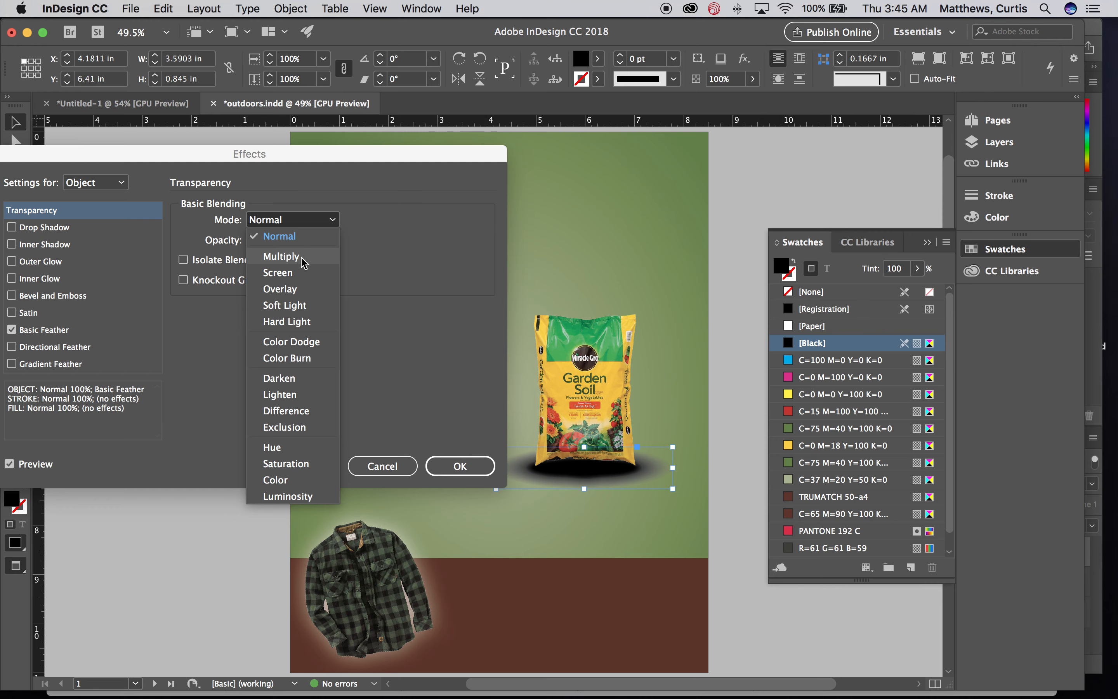
pyautogui.click(281, 256)
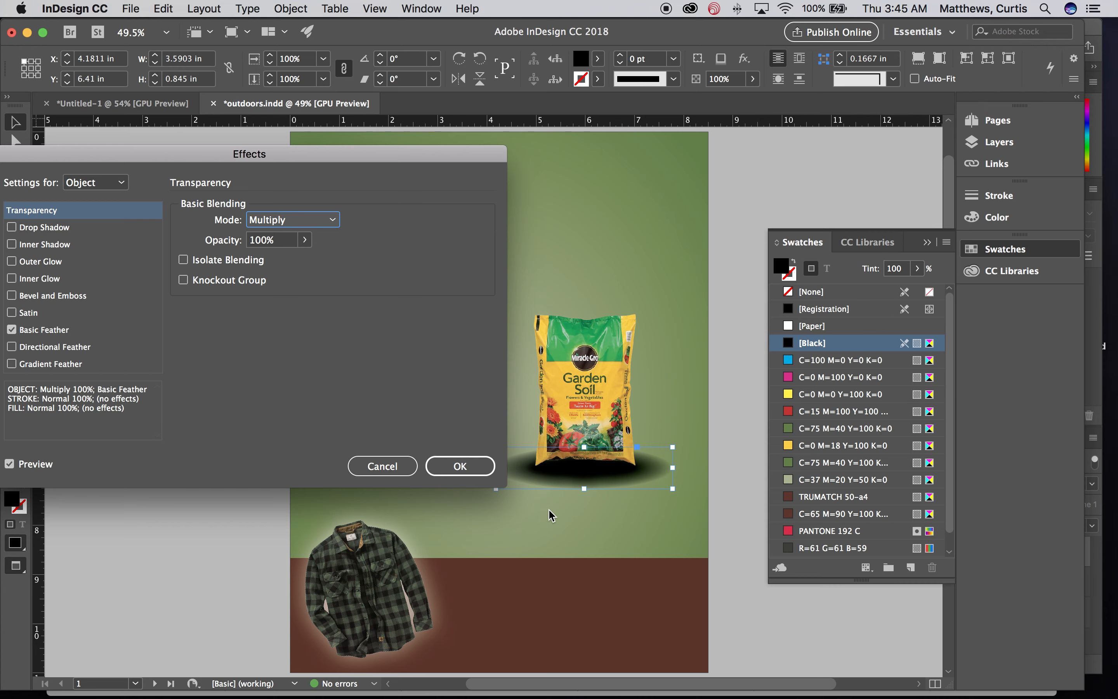
pyautogui.click(305, 240)
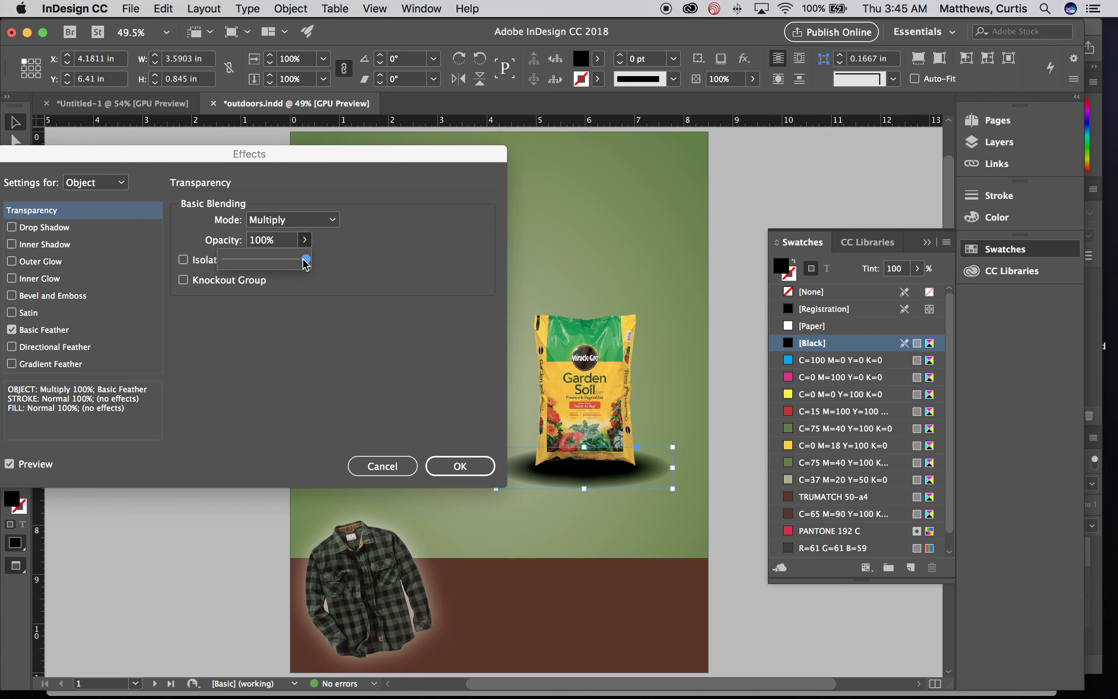
pyautogui.moveTo(306, 262); pyautogui.dragTo(257, 260)
pyautogui.click(462, 464)
pyautogui.click(742, 466)
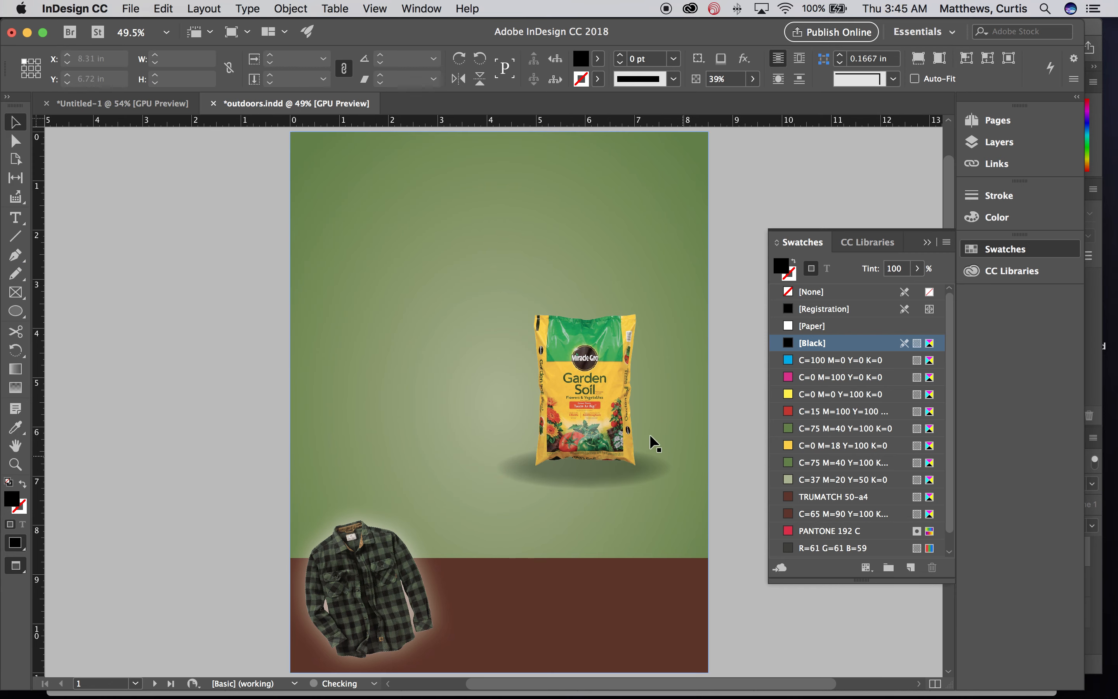
# Nudge the soil bag slightly downward so that it sits deeper in its shadow.
pyautogui.click(603, 411)
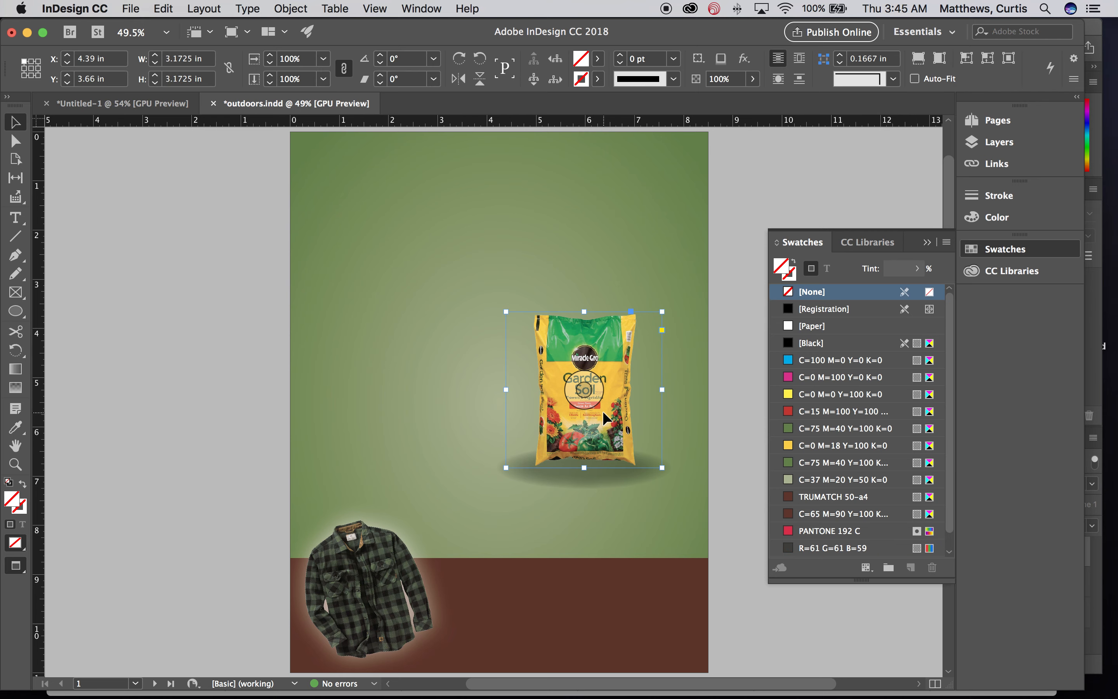
pyautogui.press('Down')
pyautogui.press('Down')
pyautogui.press('Down')
pyautogui.press('Down')
pyautogui.press('Down')
pyautogui.press('Down')
pyautogui.press('Down')
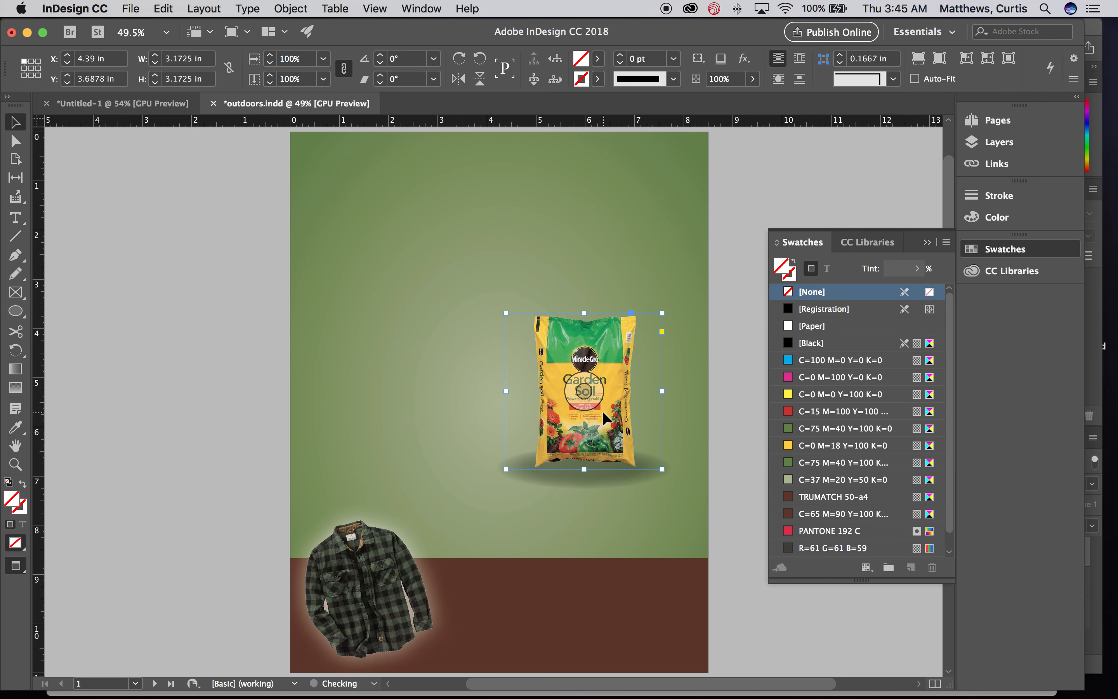
pyautogui.click(743, 452)
# Flatten the shadow ellipse beneath the soil bag to a smaller height.
pyautogui.click(578, 481)
pyautogui.moveTo(584, 450); pyautogui.dragTo(597, 471)
pyautogui.click(744, 454)
pyautogui.click(732, 448)
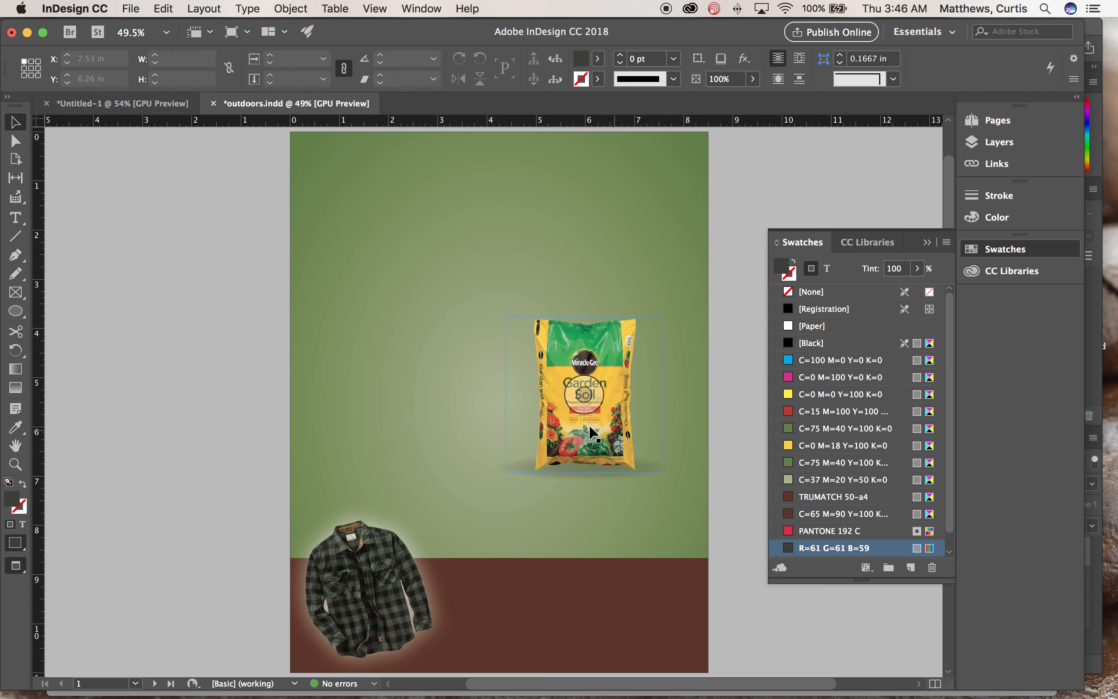
# Place a copy of the soil bag, without its shadow, in the upper-left part of the green page background.
pyautogui.click(587, 422)
pyautogui.moveTo(587, 422); pyautogui.dragTo(363, 333)
pyautogui.click(197, 397)
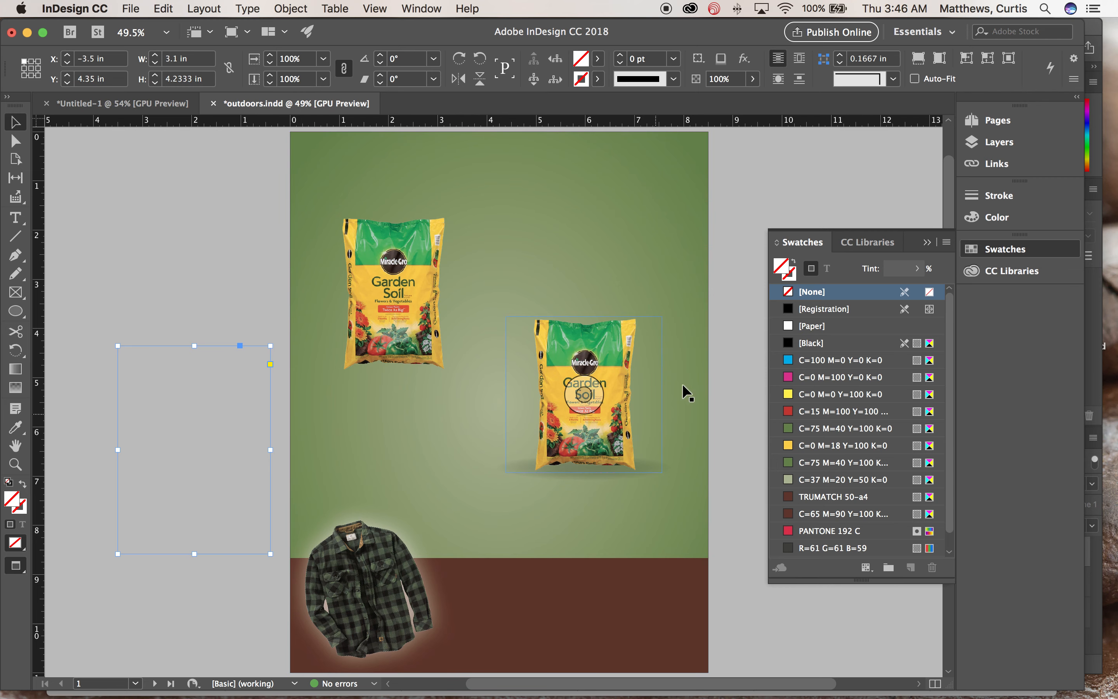
pyautogui.click(727, 308)
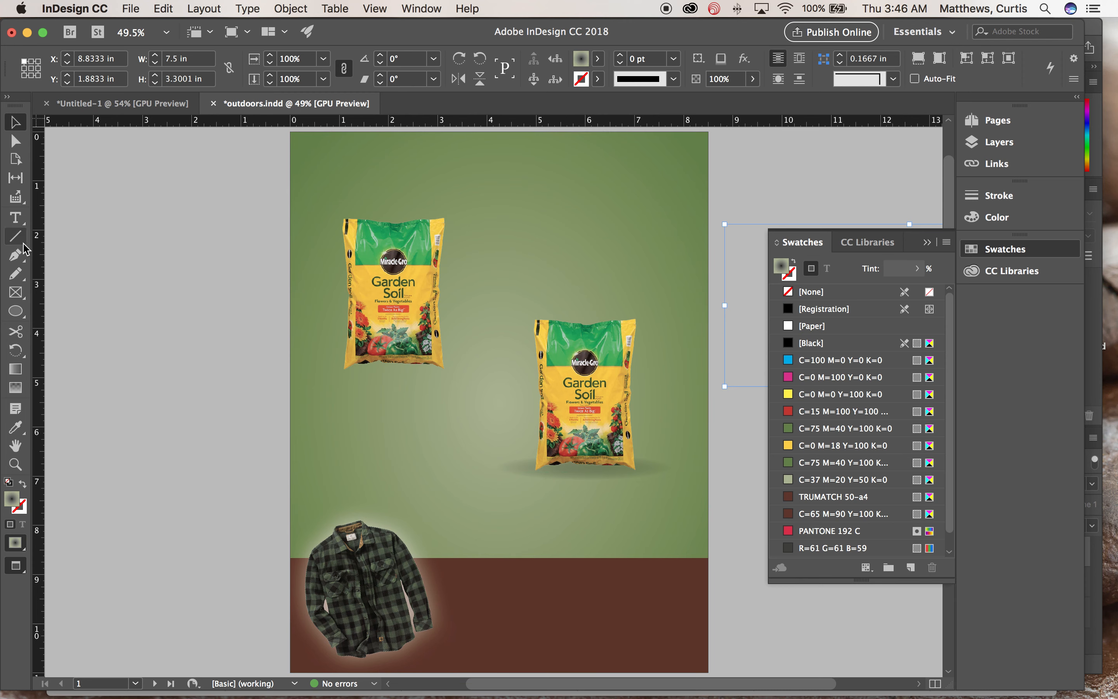
# Draw a freehand closed shadow shape about 3.35 by 1.05 in over the copied bag's base with the Pencil tool and fill it with [Black].
pyautogui.click(17, 278)
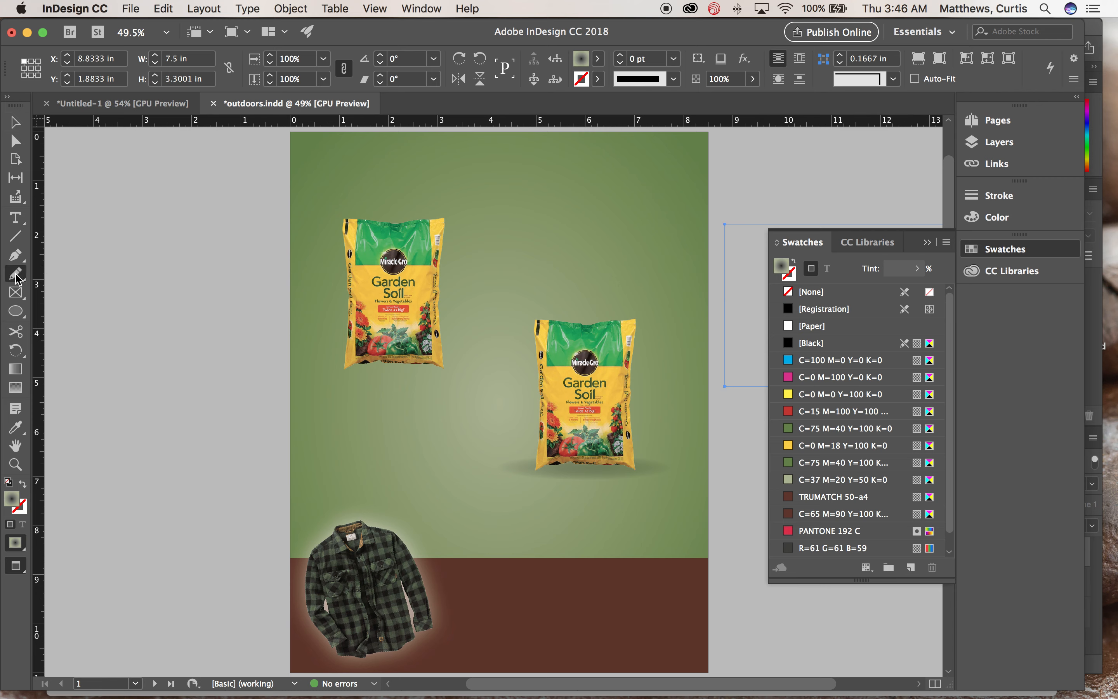
pyautogui.moveTo(346, 342)
pyautogui.mouseDown()
pyautogui.moveTo(306, 363)
pyautogui.moveTo(323, 389)
pyautogui.moveTo(452, 390)
pyautogui.moveTo(468, 378)
pyautogui.moveTo(467, 355)
pyautogui.moveTo(452, 345)
pyautogui.moveTo(359, 341)
pyautogui.mouseUp()
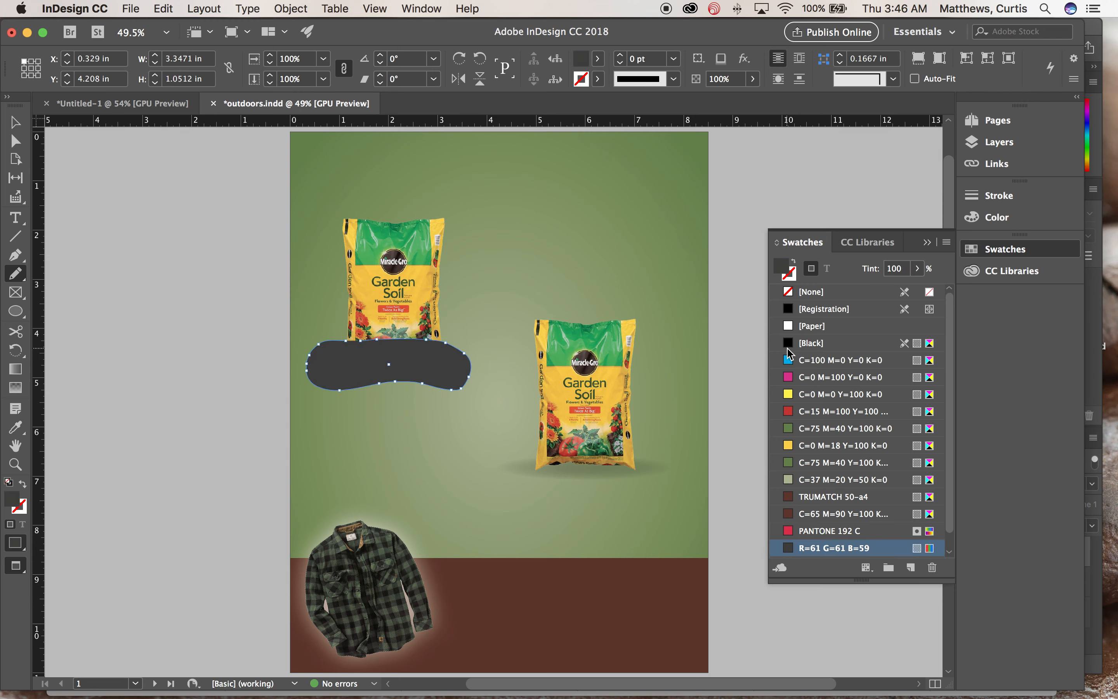
pyautogui.click(789, 348)
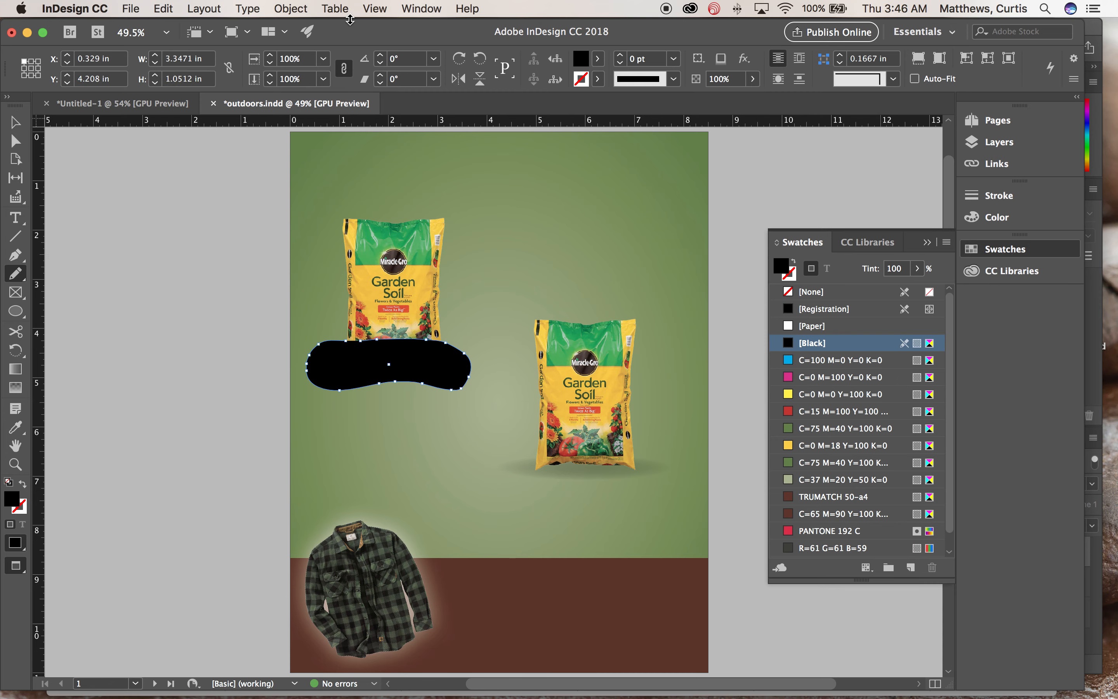
# Apply a Basic Feather effect to the freehand shadow shape with a feather width of 0.25 in.
pyautogui.click(299, 12)
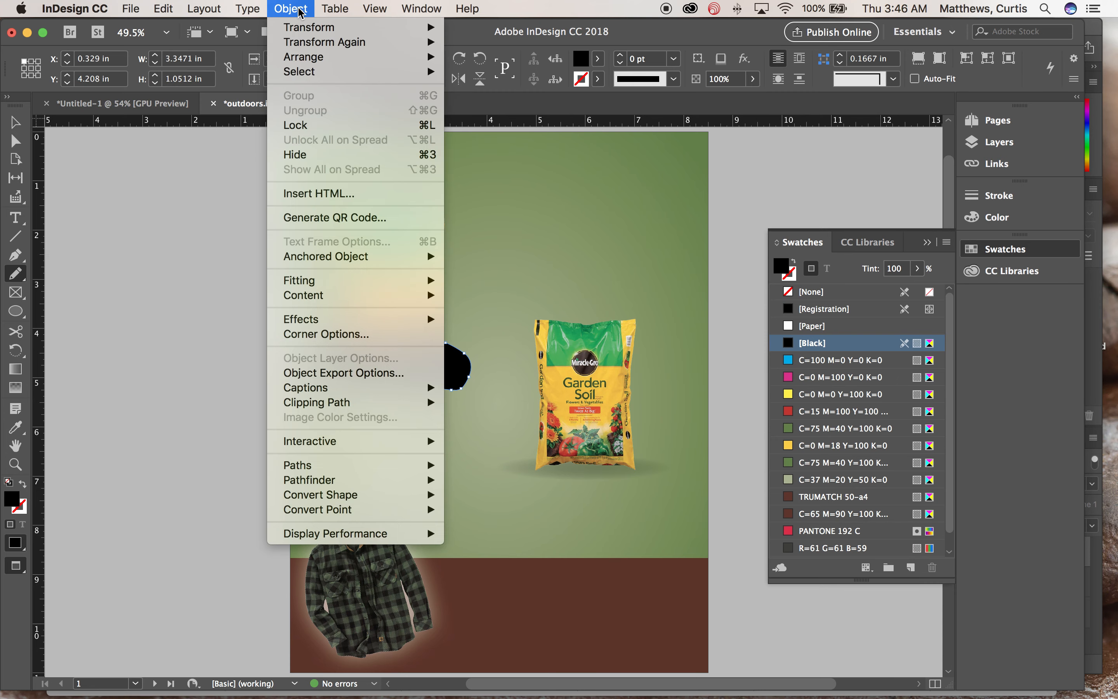
pyautogui.moveTo(322, 325)
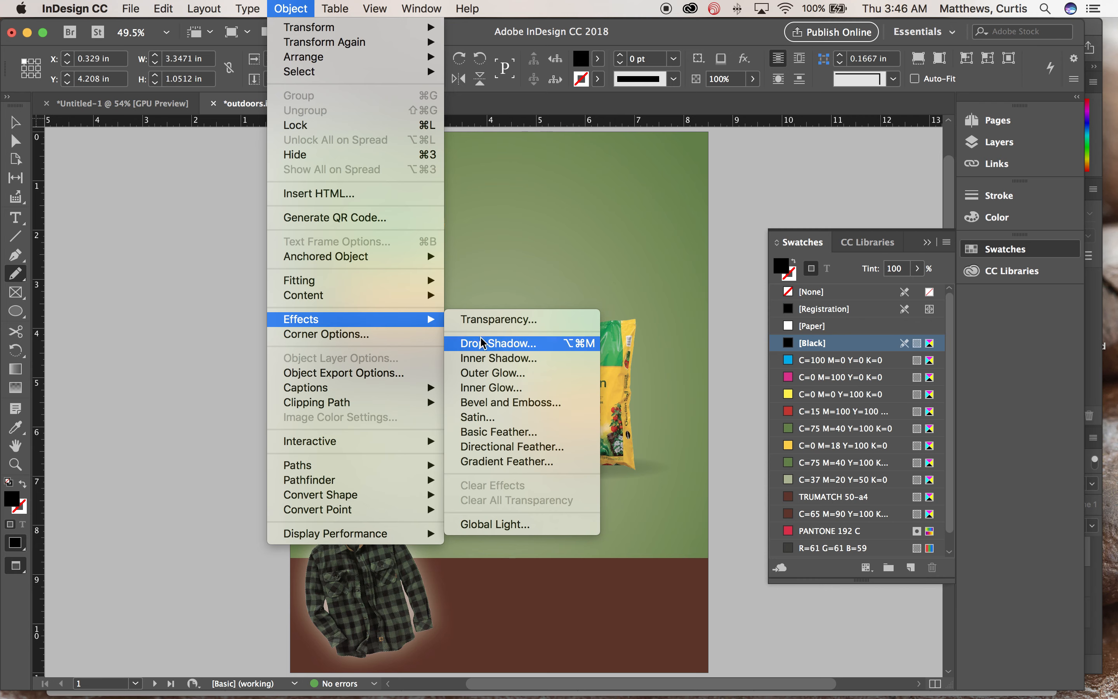
pyautogui.click(520, 432)
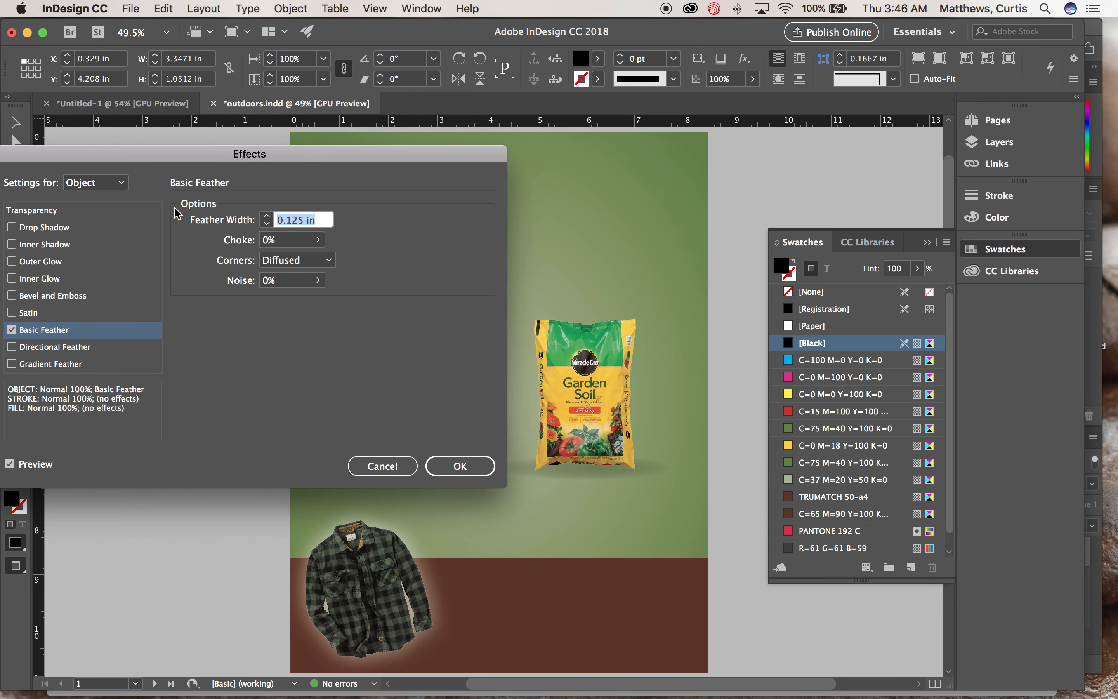
pyautogui.moveTo(168, 166); pyautogui.dragTo(704, 169)
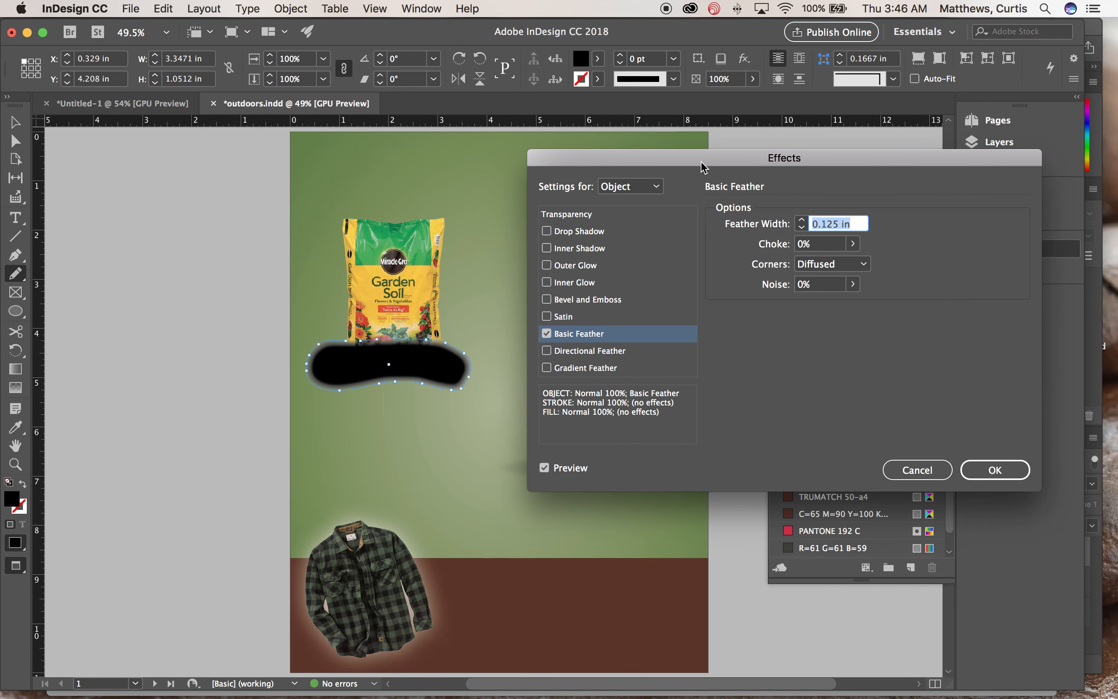
pyautogui.click(802, 221)
pyautogui.click(803, 221)
pyautogui.click(803, 221)
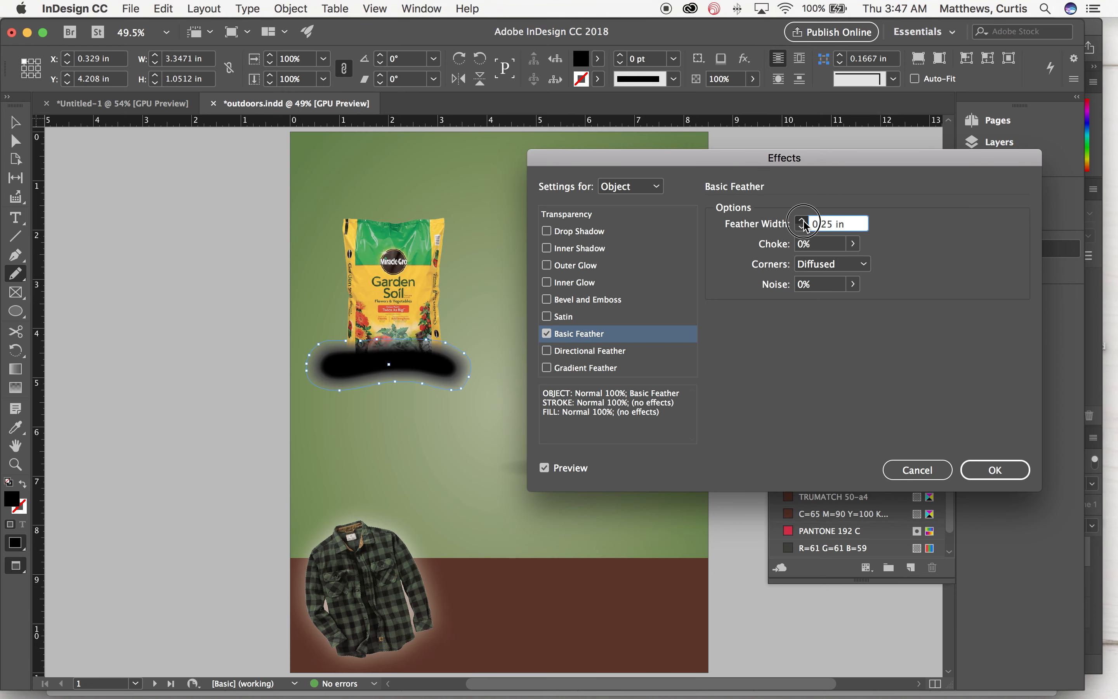
pyautogui.click(982, 471)
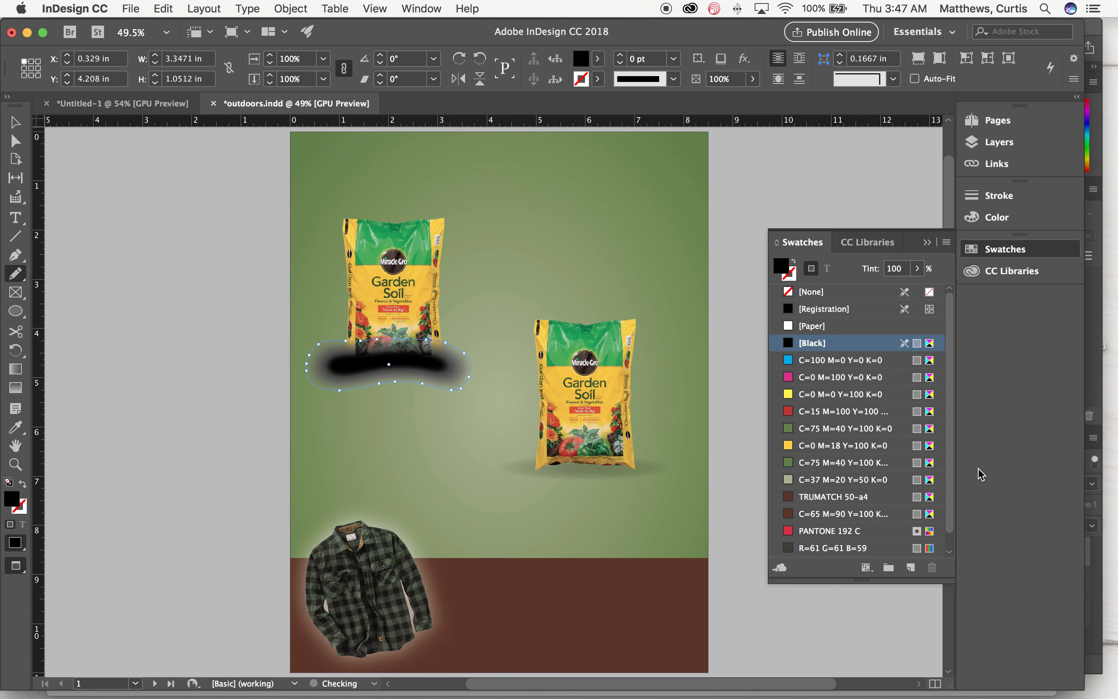
# Set the freehand shadow's transparency to Multiply blending with 47% opacity.
pyautogui.click(284, 8)
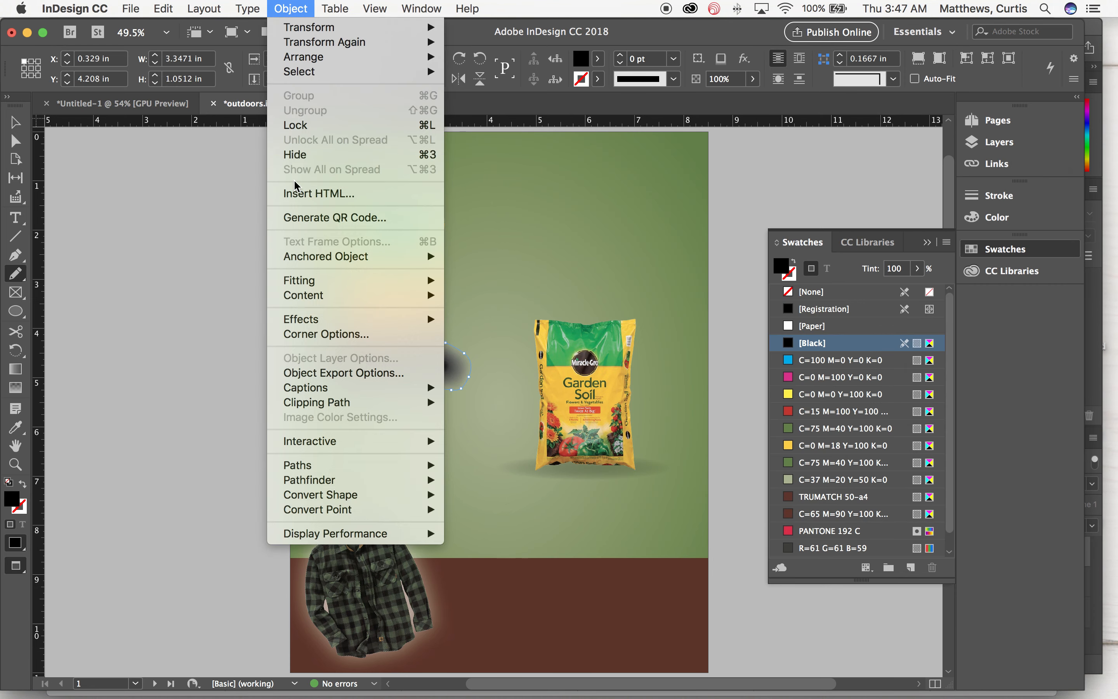
pyautogui.moveTo(381, 325)
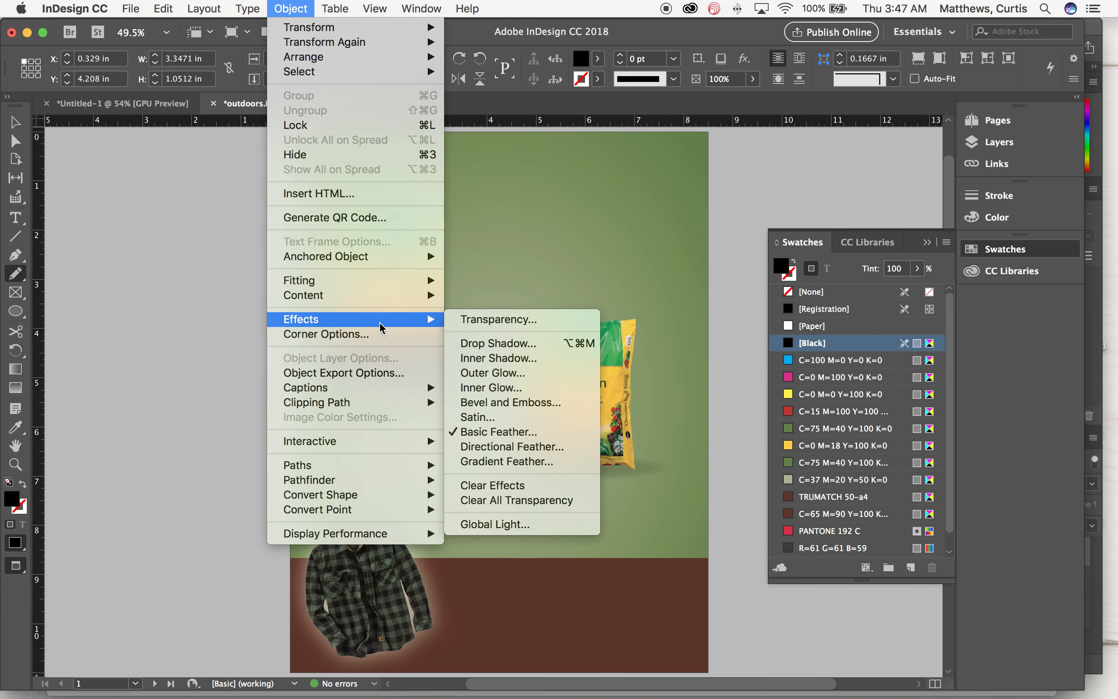
pyautogui.click(492, 320)
pyautogui.click(817, 226)
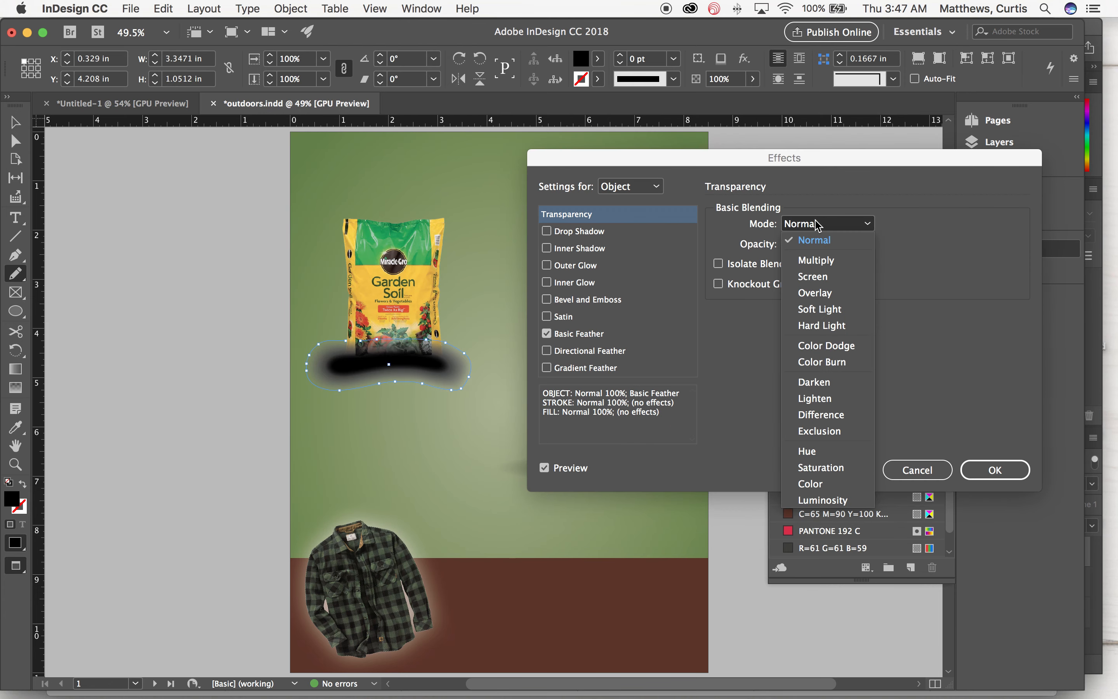
pyautogui.click(816, 256)
pyautogui.click(840, 245)
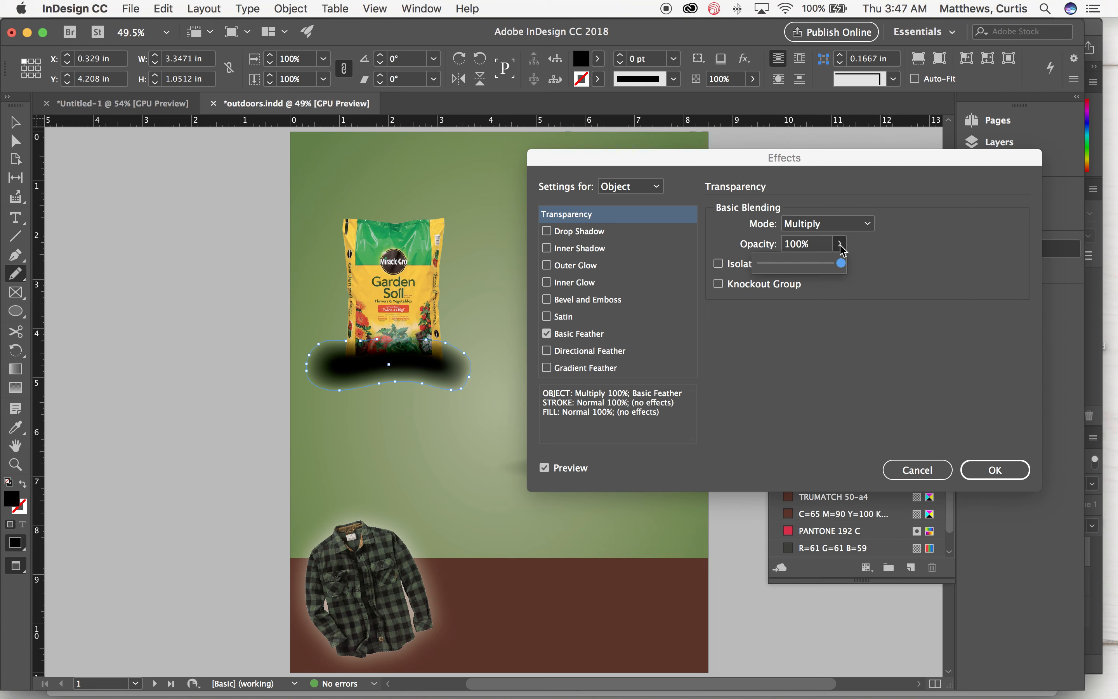
pyautogui.moveTo(840, 267); pyautogui.dragTo(797, 268)
pyautogui.click(995, 470)
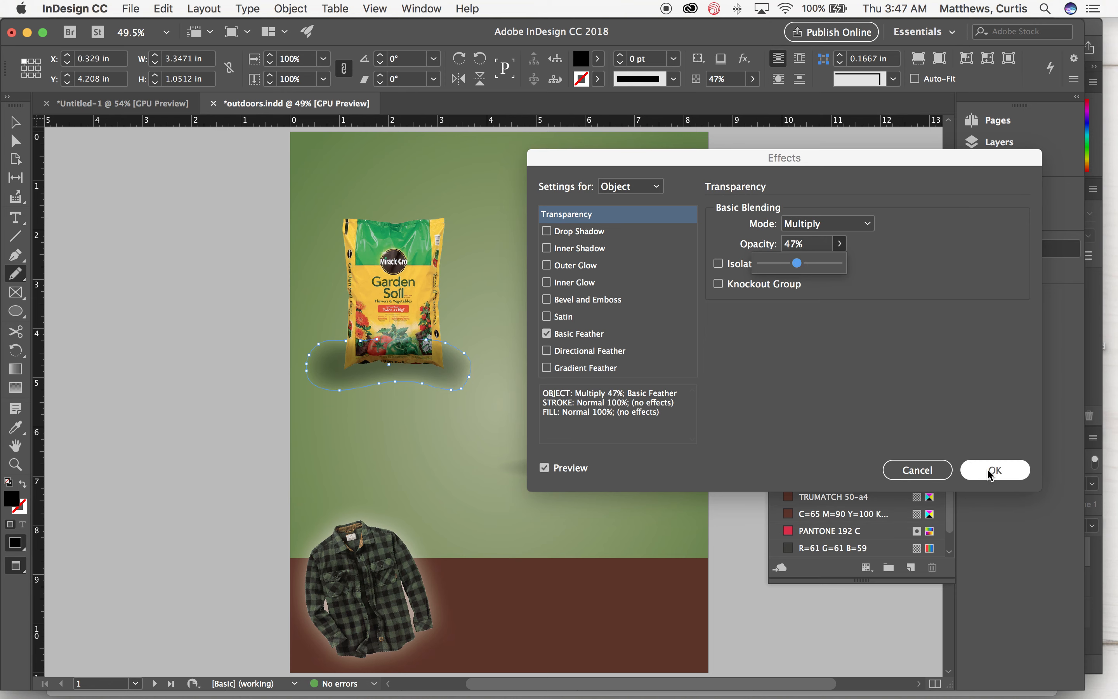
# Bring the copied soil bag to the front so that it sits above its freehand shadow.
pyautogui.click(16, 122)
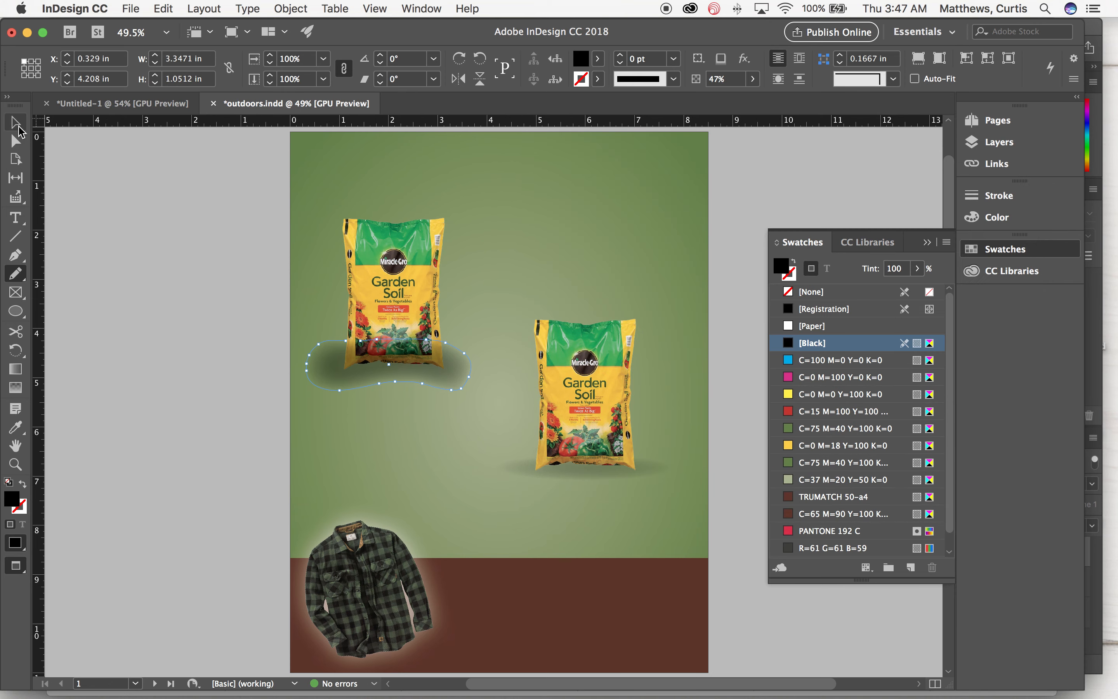
pyautogui.click(265, 143)
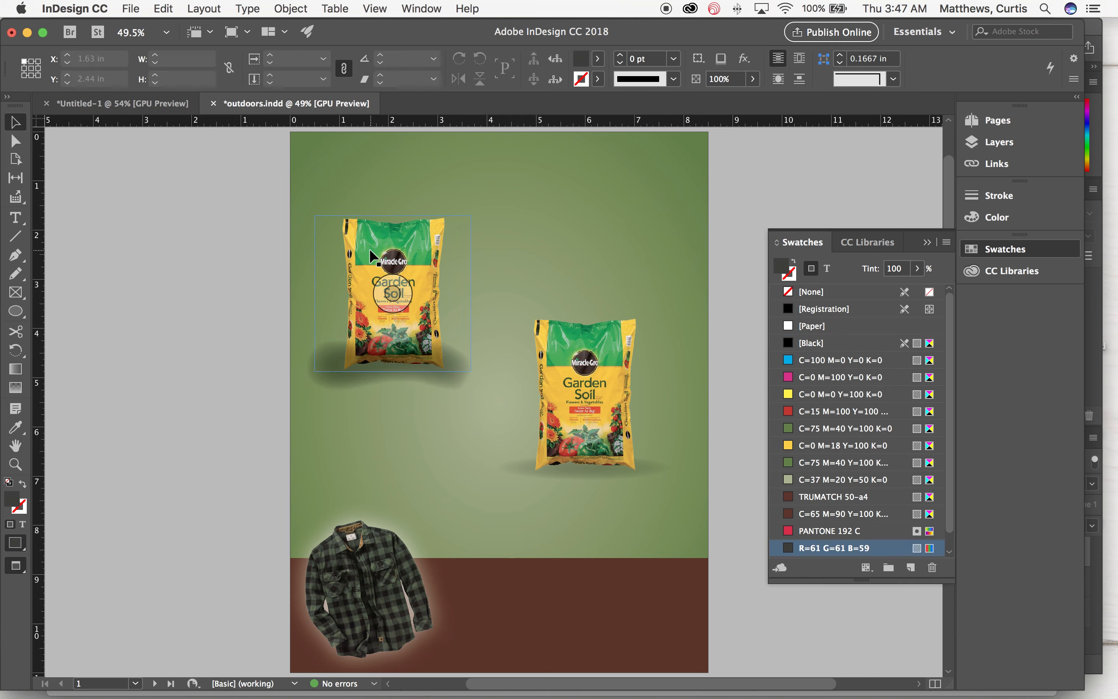
pyautogui.click(360, 245)
pyautogui.click(291, 9)
pyautogui.moveTo(323, 57)
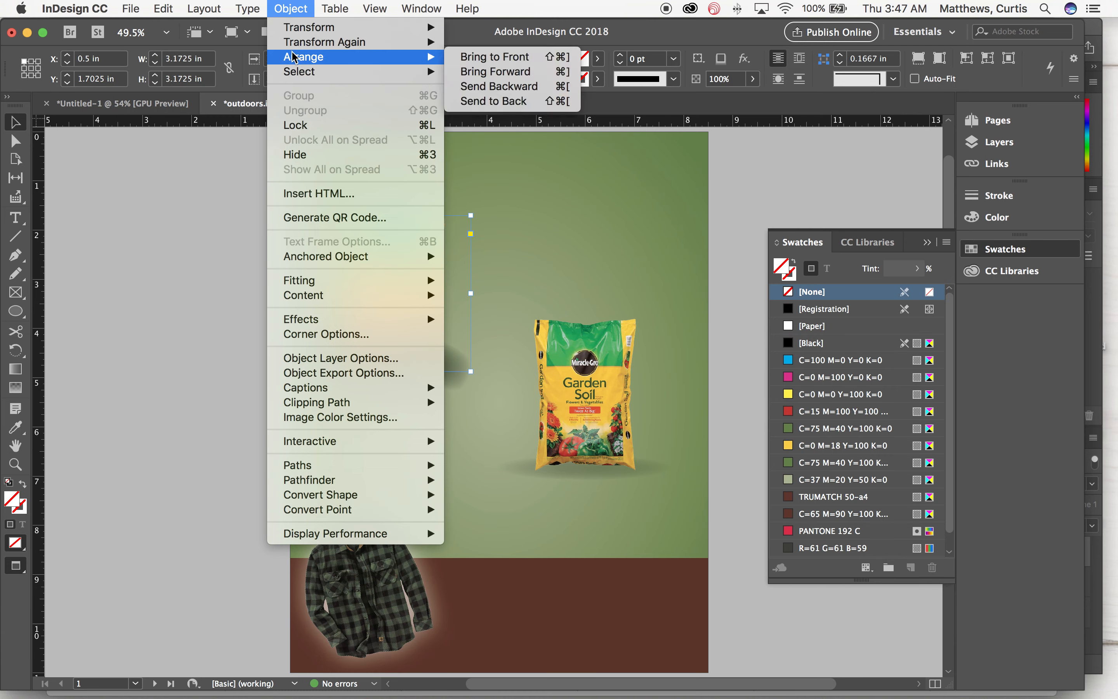
pyautogui.click(475, 57)
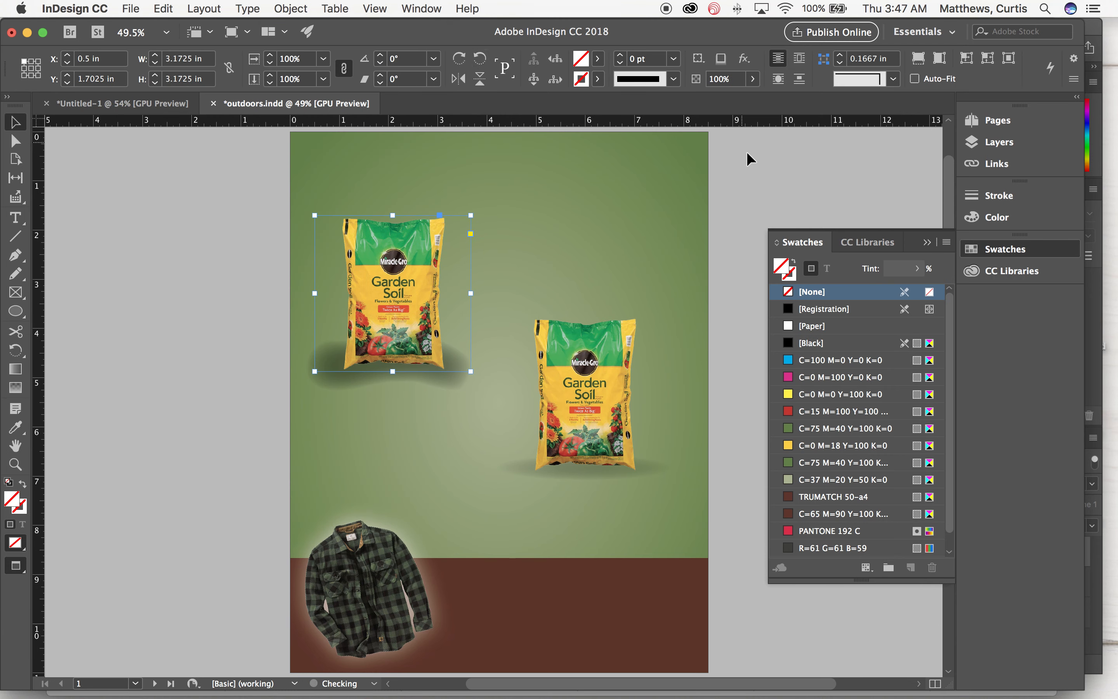
pyautogui.click(758, 165)
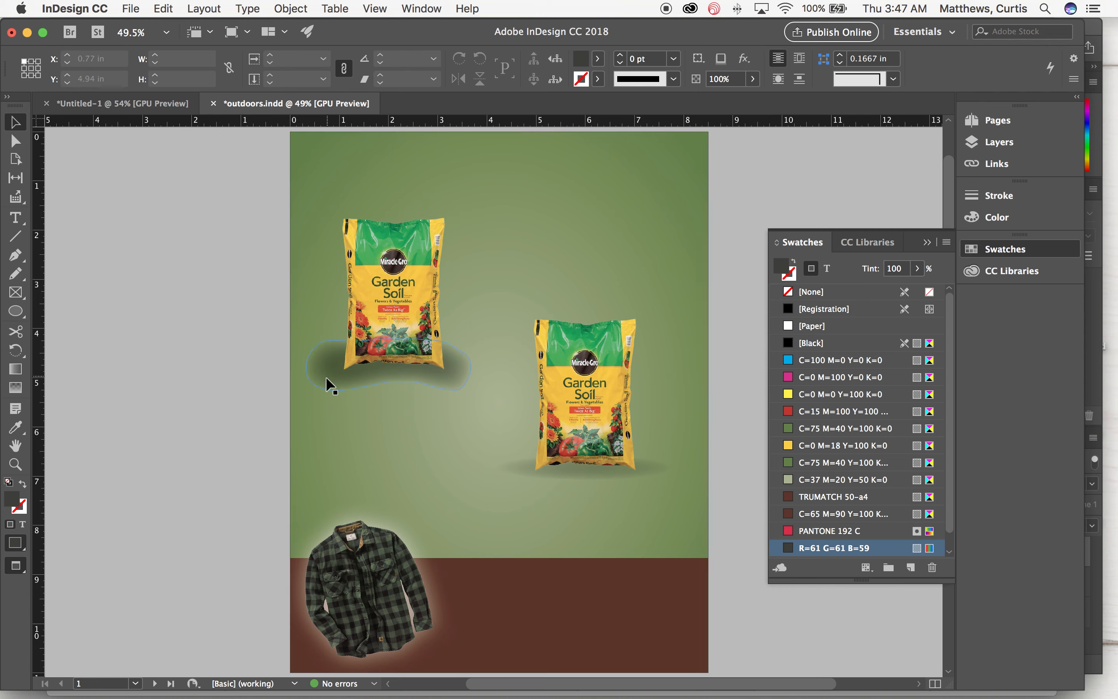
# Flatten the freehand shadow to about 0.7 in high and reposition it under the copied bag's base.
pyautogui.click(347, 388)
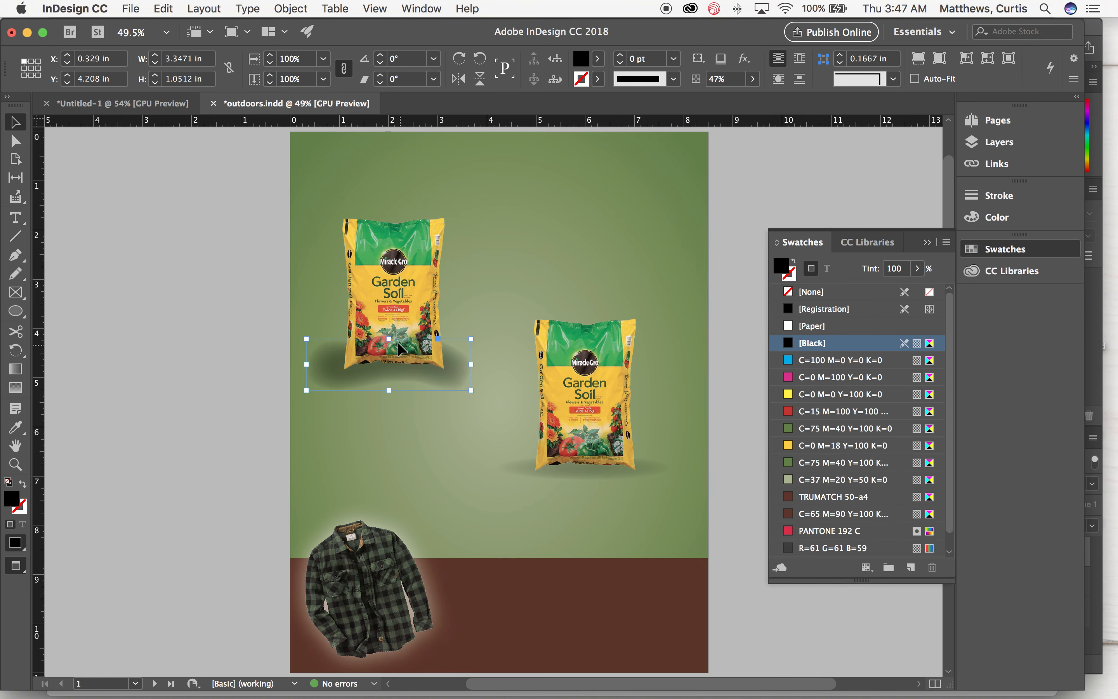
pyautogui.moveTo(389, 339); pyautogui.dragTo(397, 374)
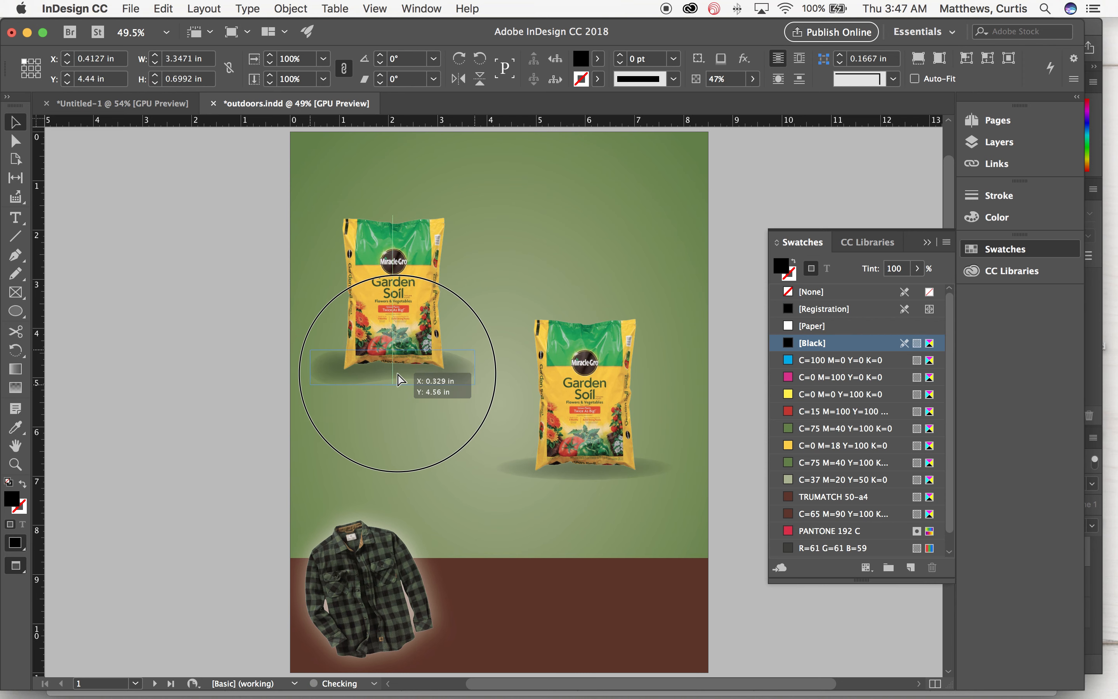
pyautogui.click(739, 183)
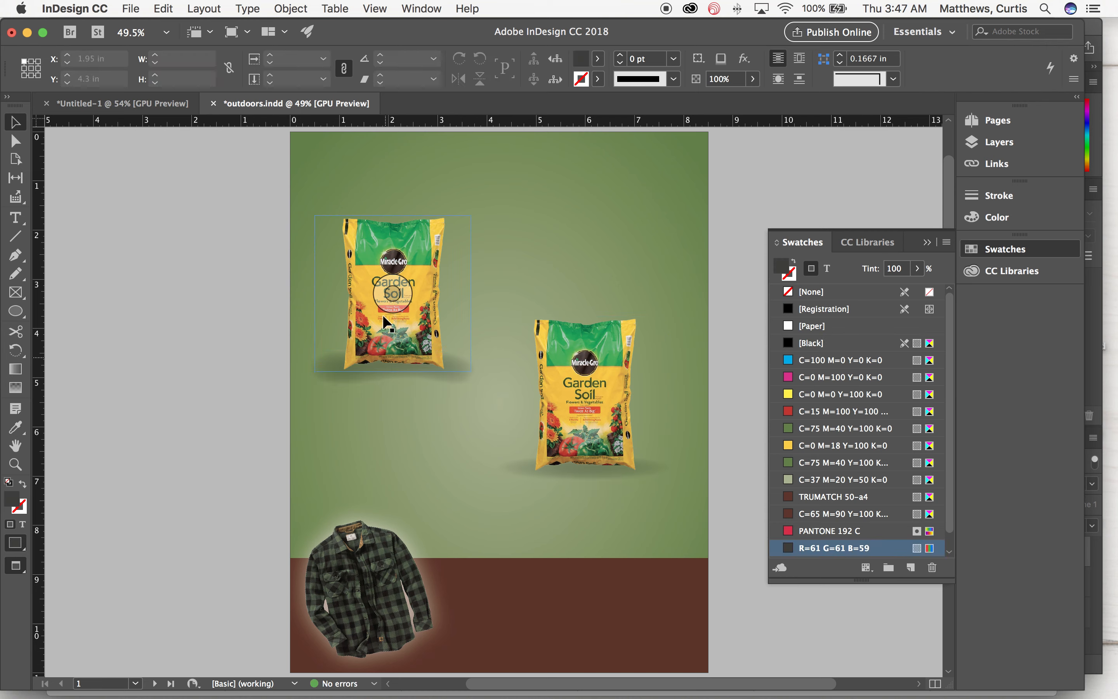
# Group the copied soil bag with its freehand shadow and move the group onto the brown ground below the first bag.
pyautogui.click(363, 332)
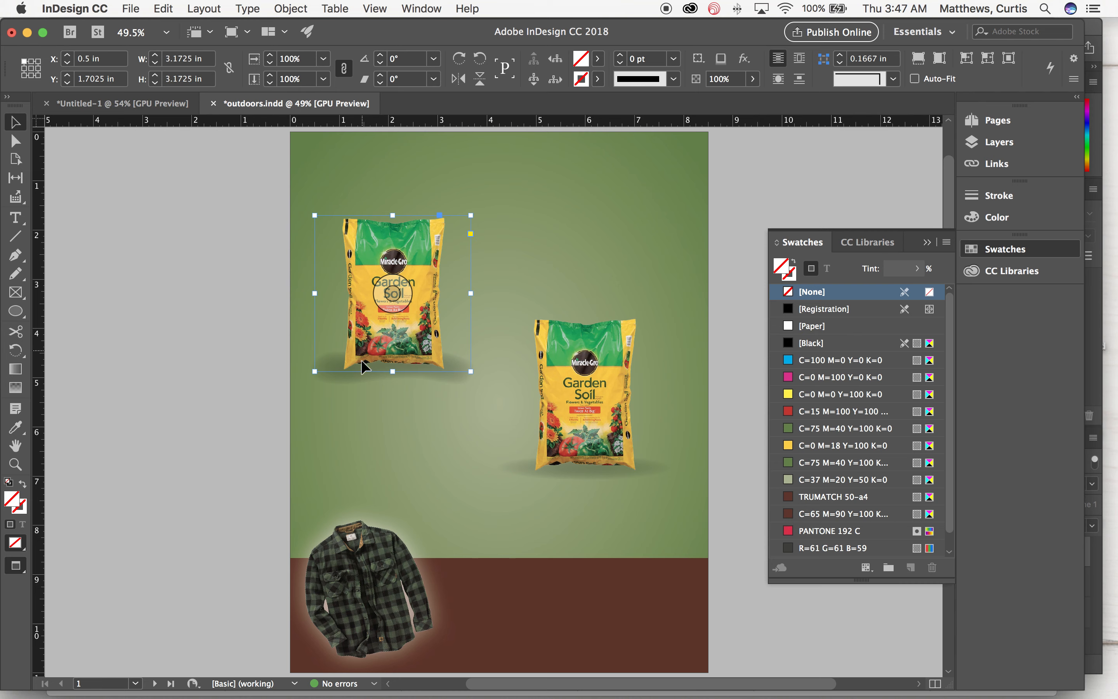
pyautogui.keyDown('shift'); pyautogui.click(357, 379); pyautogui.keyUp('shift')
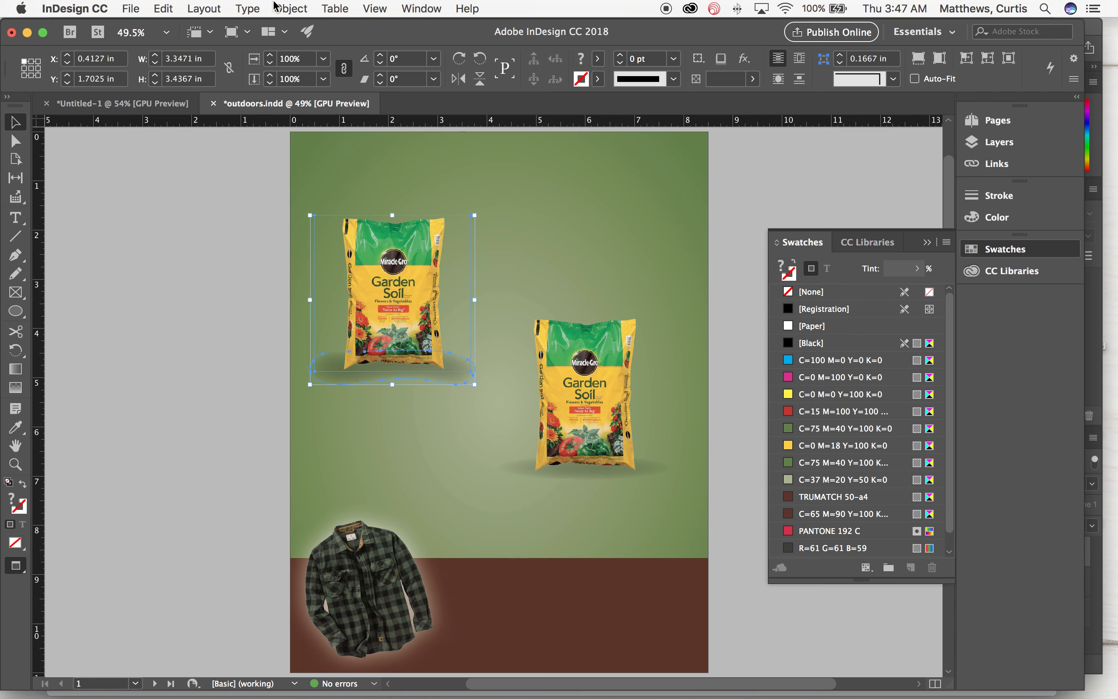
pyautogui.click(291, 9)
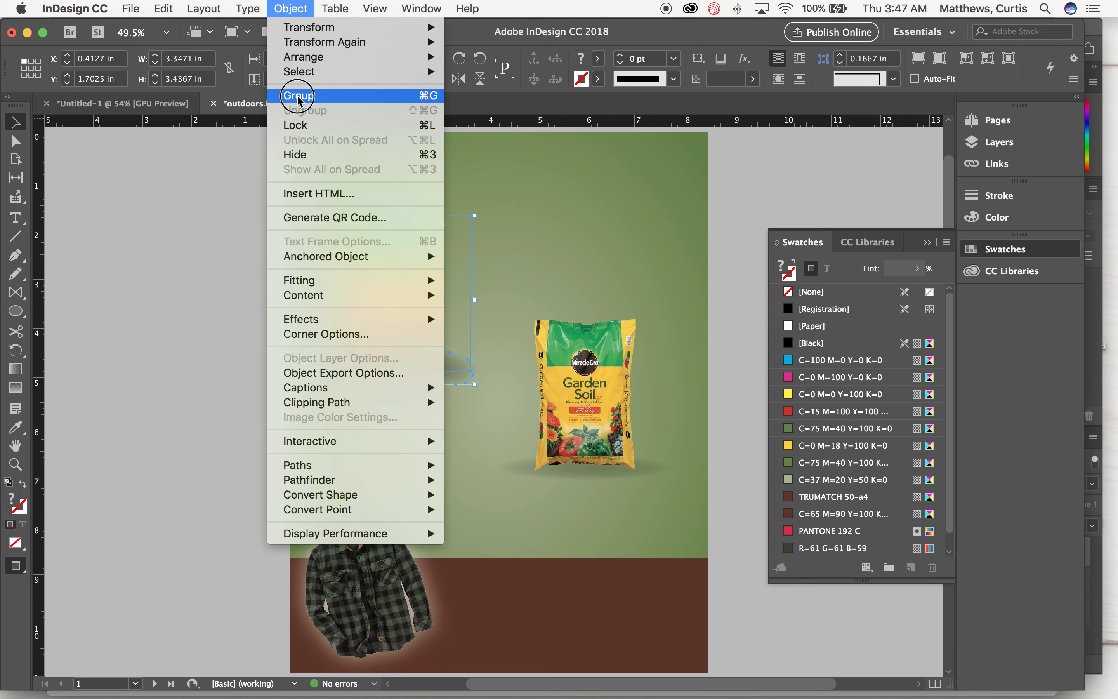
pyautogui.click(299, 95)
pyautogui.click(722, 161)
pyautogui.click(425, 306)
pyautogui.moveTo(426, 307); pyautogui.dragTo(623, 563)
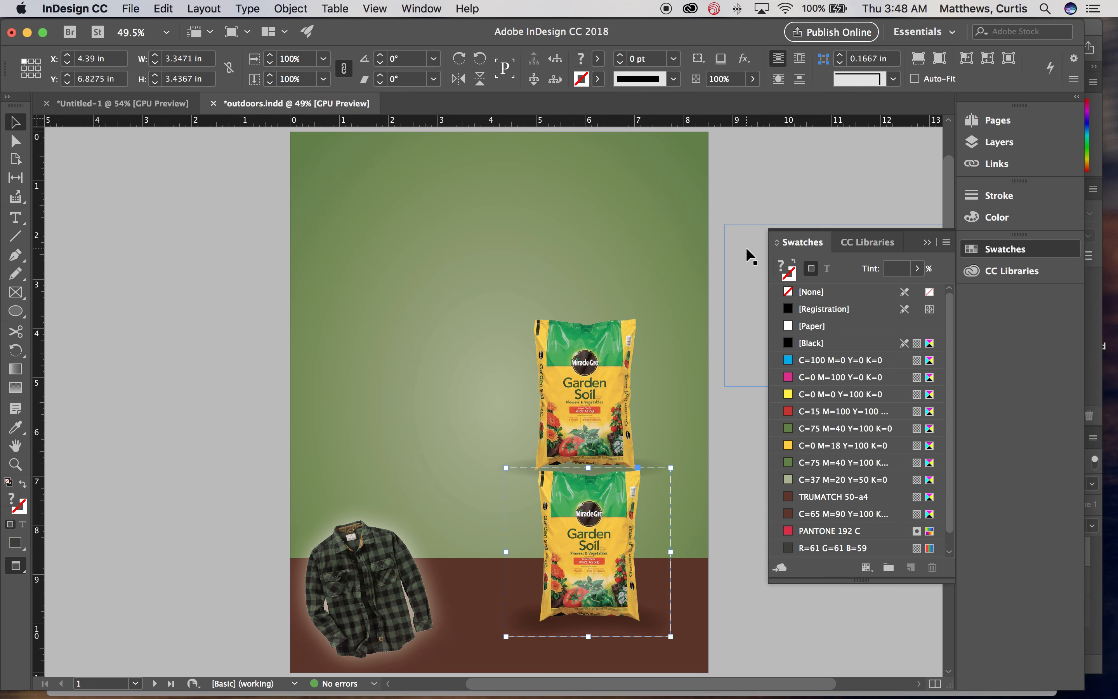
pyautogui.press('super+Tab')
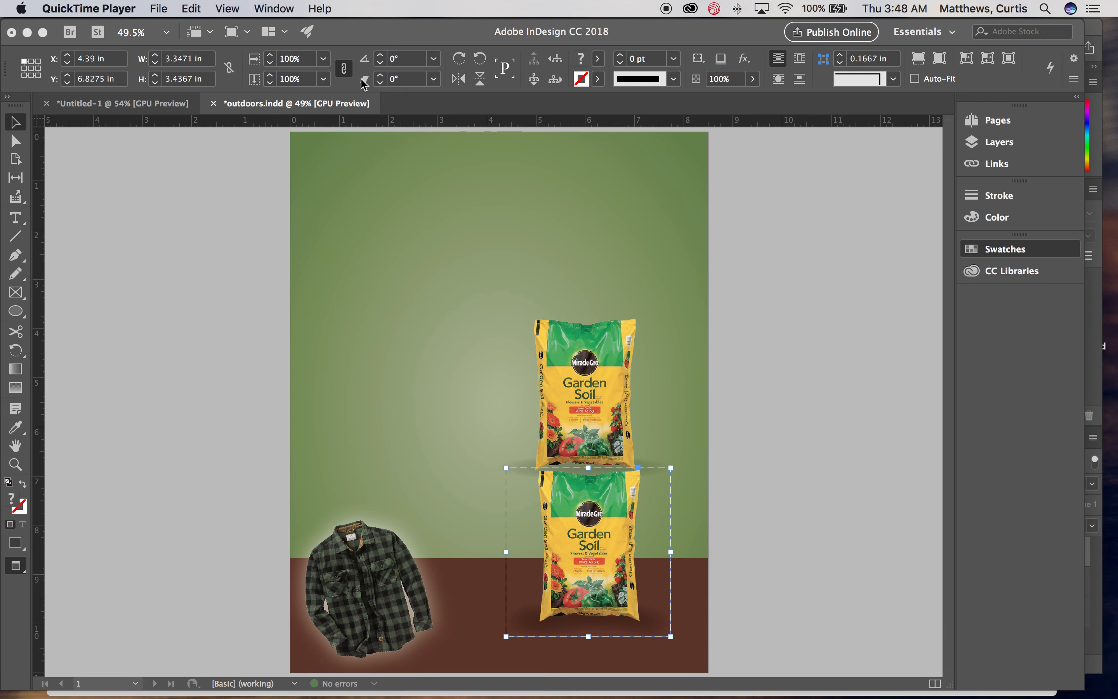
pyautogui.press('super+w')
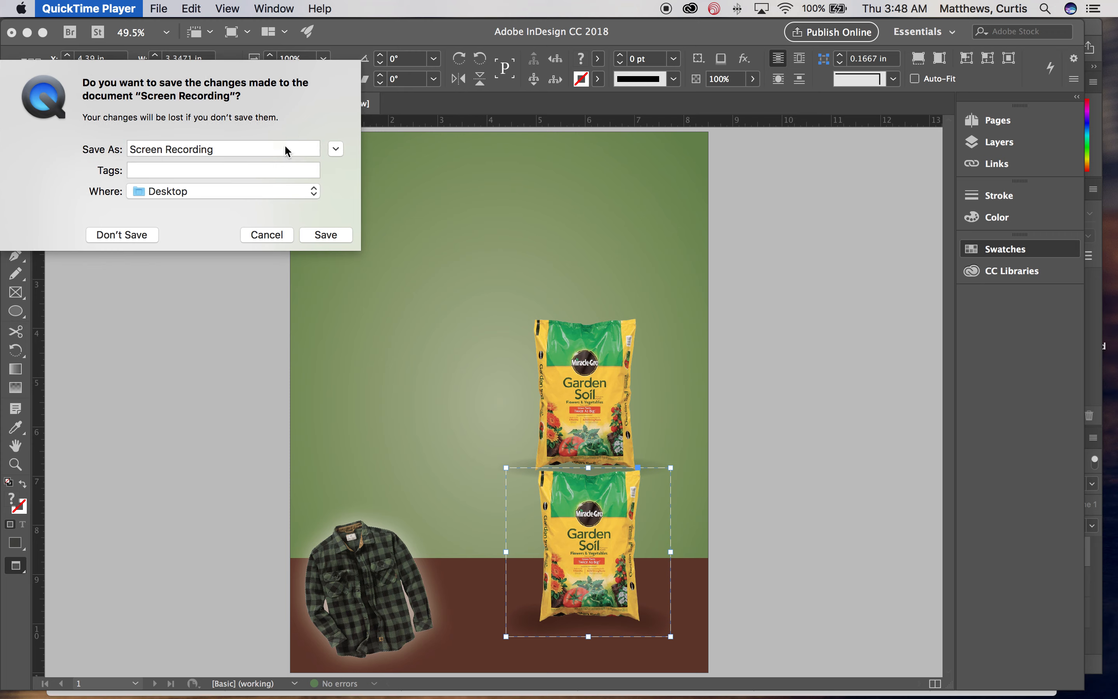